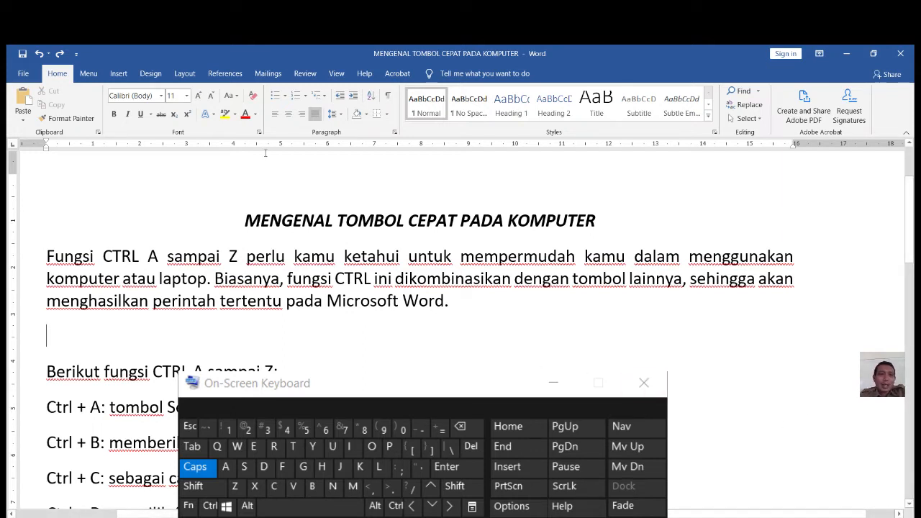
- Look at the file options and the list of recent documents available to open, and return to the document
click(27, 74)
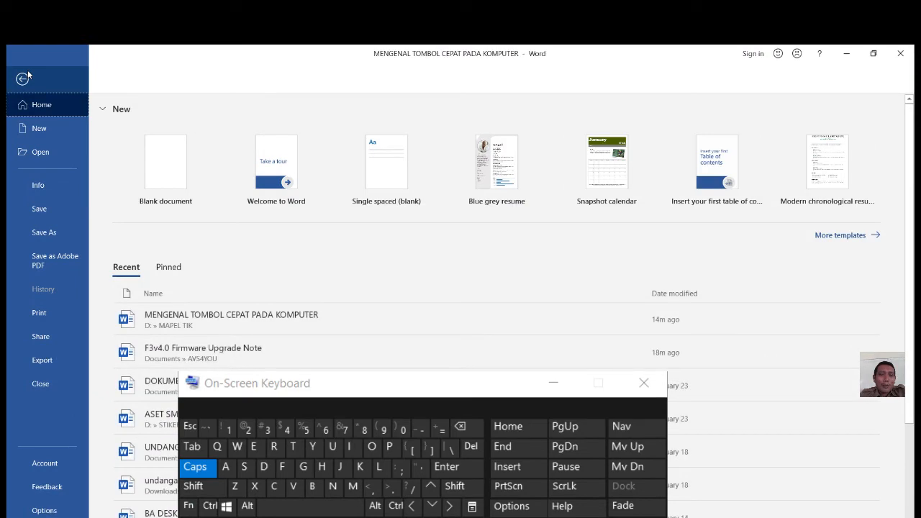
click(23, 78)
click(23, 75)
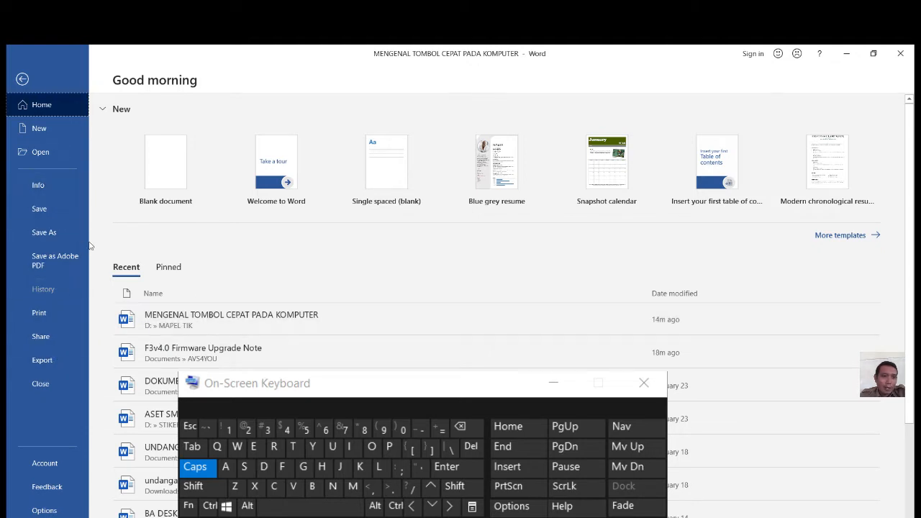
click(40, 154)
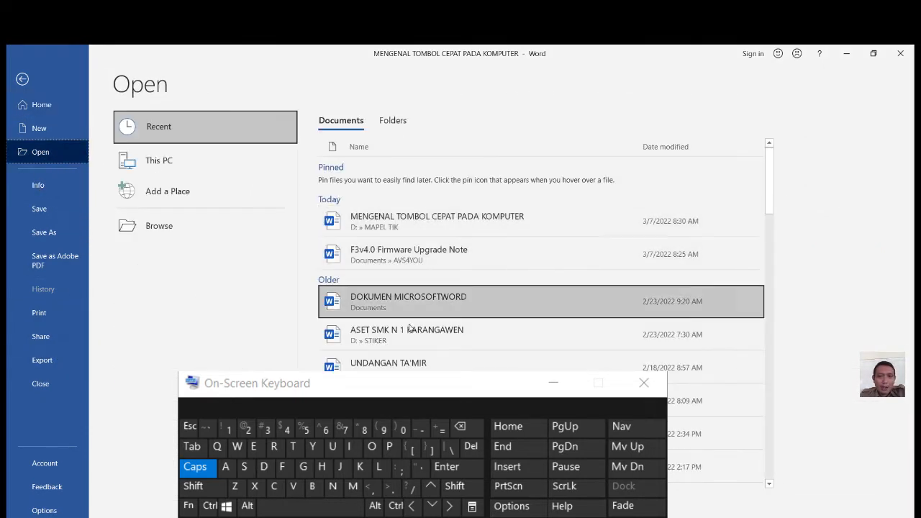
click(23, 79)
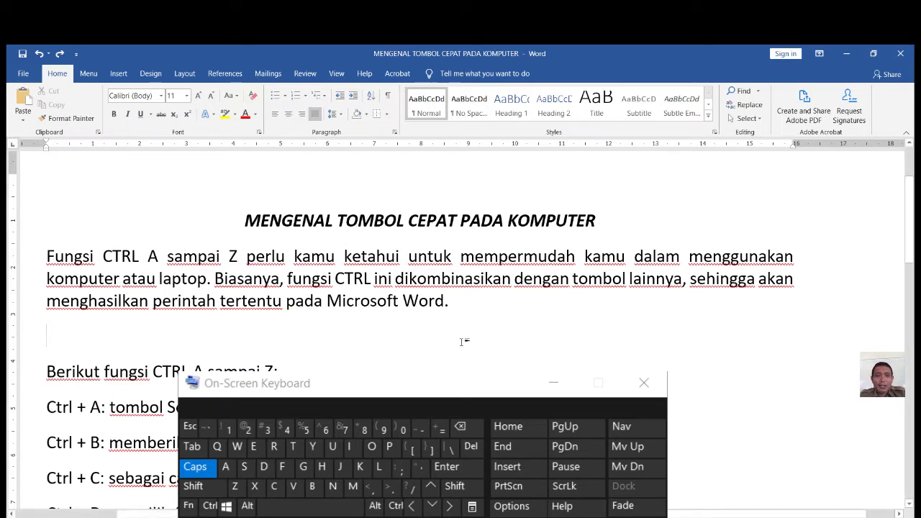
- Look through the document's list of Ctrl + A to Ctrl + Z shortcut functions
scroll(465, 340, down, 5)
scroll(462, 342, up, 2)
click(351, 245)
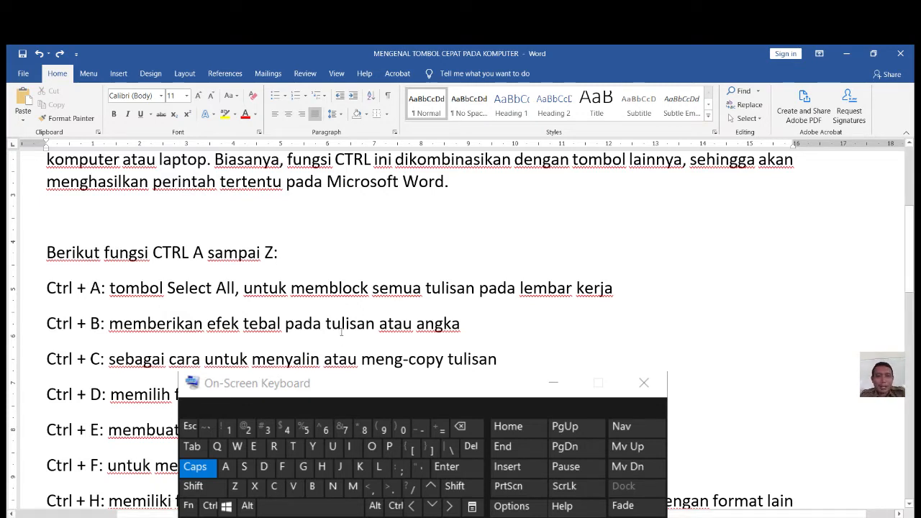
scroll(341, 332, down, 6)
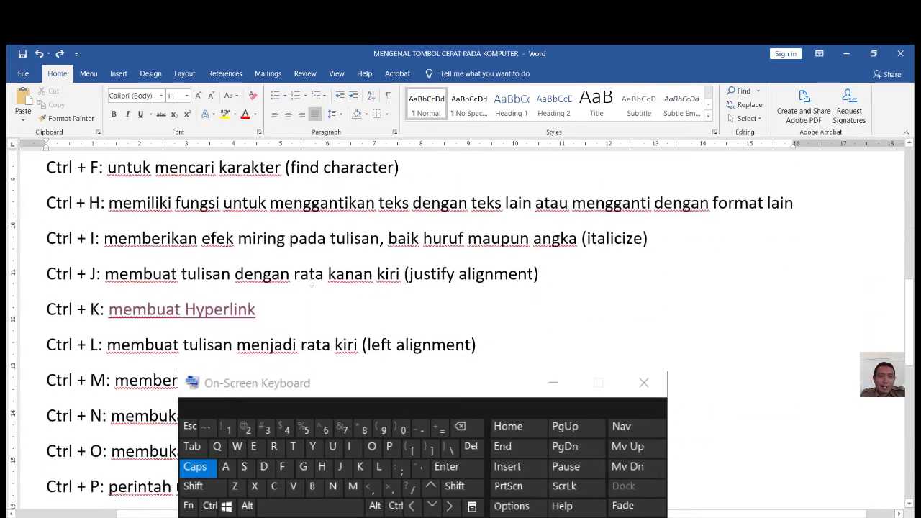
scroll(313, 285, up, 8)
scroll(449, 244, down, 3)
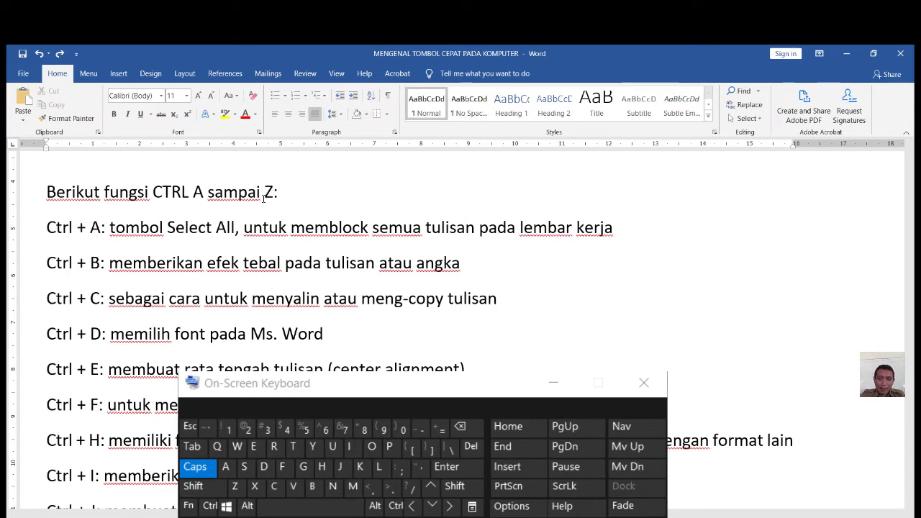
- Toggle Caps Lock on and off repeatedly, leaving it switched off
key(Caps_Lock)
key(Caps_Lock)
key(Caps_Lock)
key(Caps_Lock)
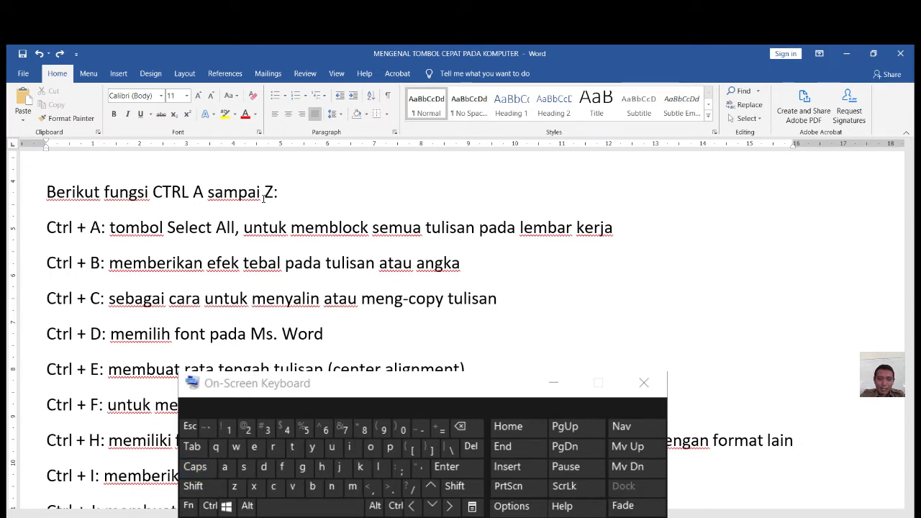
key(Caps_Lock)
key(Caps_Lock)
key(Caps_Lock)
key(Caps_Lock)
key(Caps_Lock)
key(Caps_Lock)
key(Caps_Lock)
key(Caps_Lock)
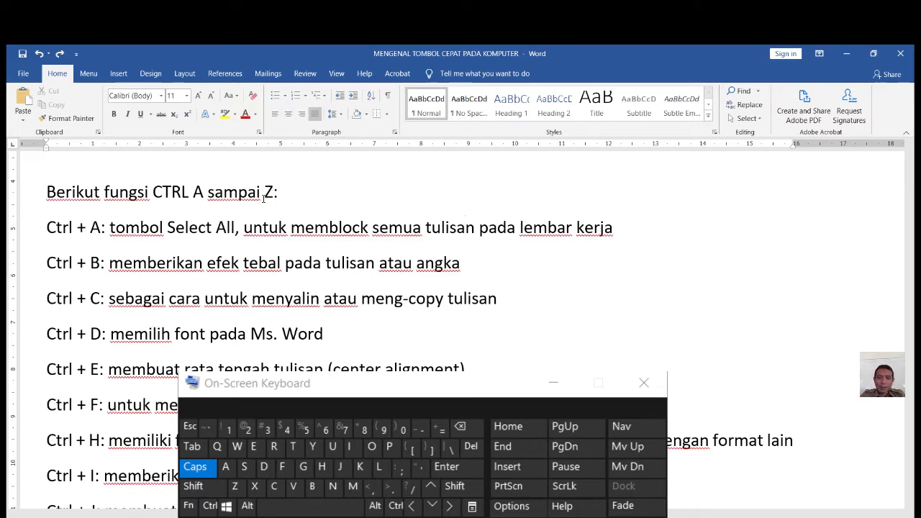
key(Caps_Lock)
key(Caps_Lock)
key(Caps_Lock)
key(Caps_Lock)
key(Caps_Lock)
key(Caps_Lock)
key(Caps_Lock)
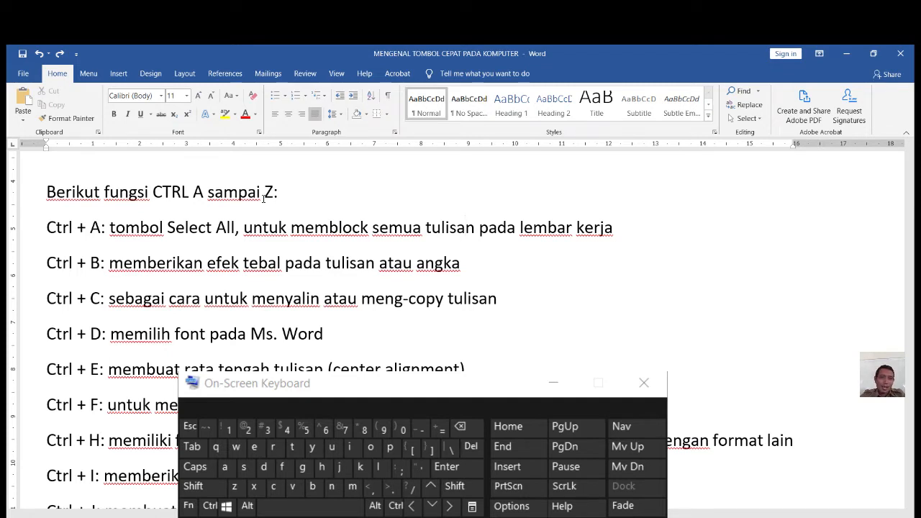
- Select the entire document text, review the extent of the selection, and clear it
key(ctrl+a)
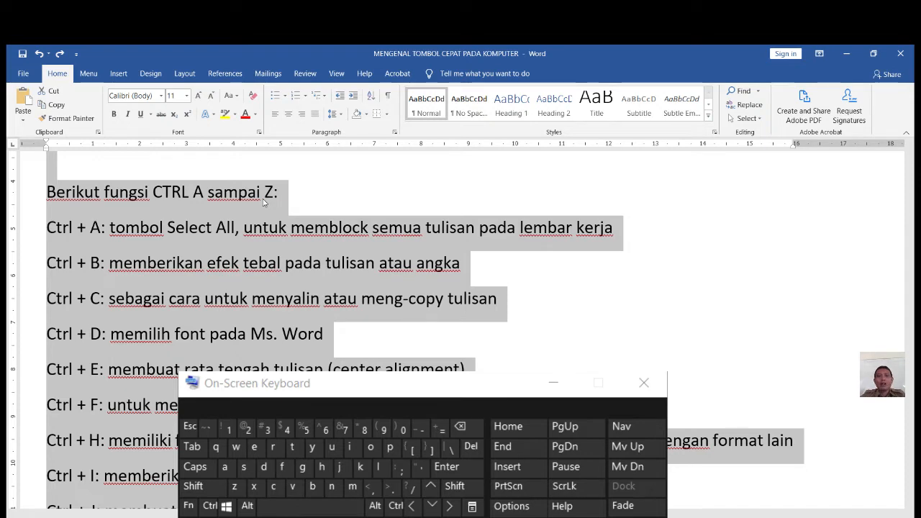
scroll(446, 279, up, 3)
scroll(447, 279, down, 3)
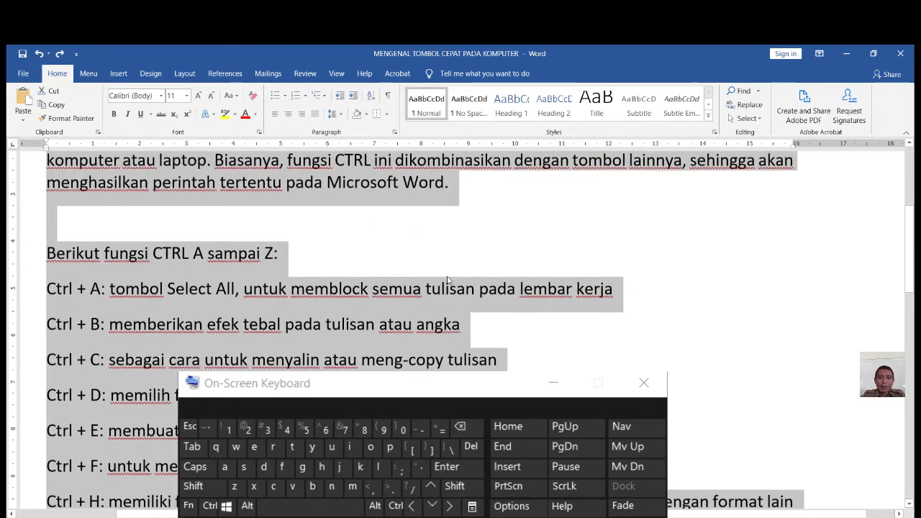
click(471, 265)
- Highlight the text manually down into the Ctrl + I line, and clear the highlight
scroll(470, 265, up, 3)
drag(244, 278, 368, 302)
scroll(367, 302, up, 1)
scroll(488, 337, up, 15)
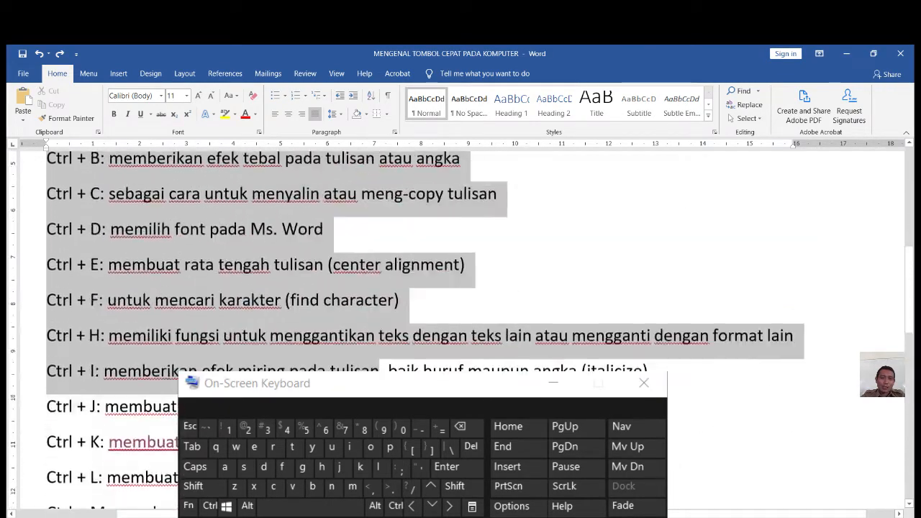
click(222, 299)
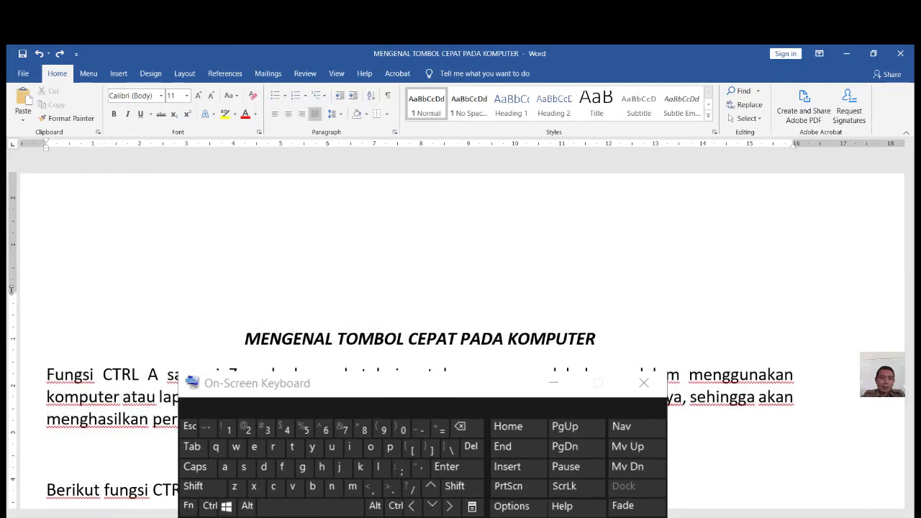
- Reduce the page's top margin to about 1.5 cm
scroll(23, 273, down, 1)
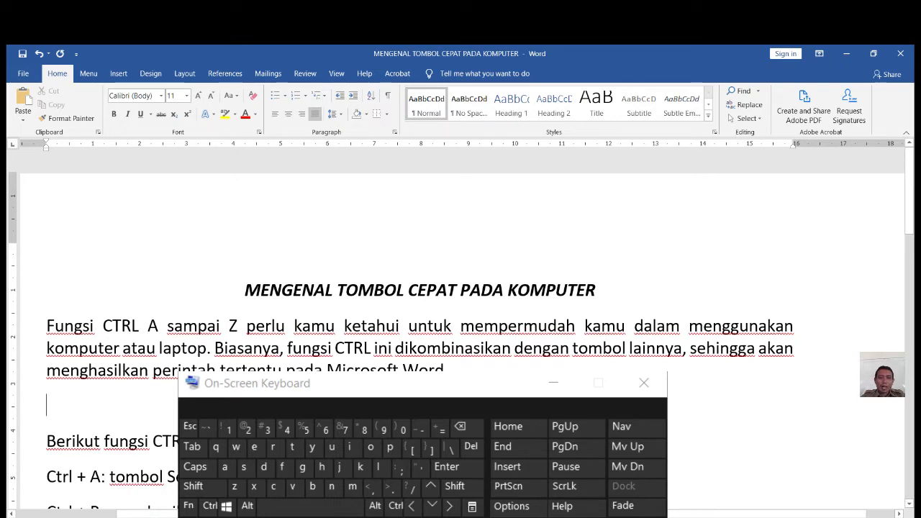
- Select all the text again, look through the selected shortcut list, and deselect it
scroll(461, 323, down, 4)
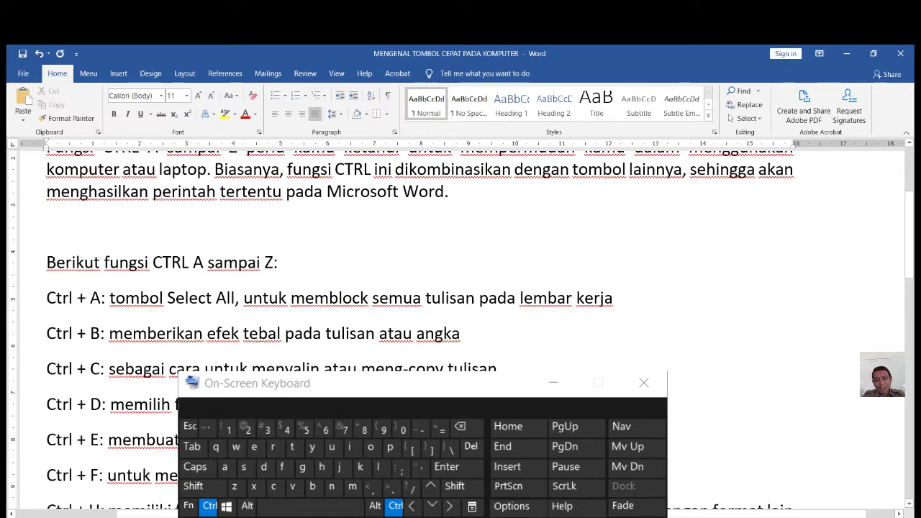
key(ctrl+a)
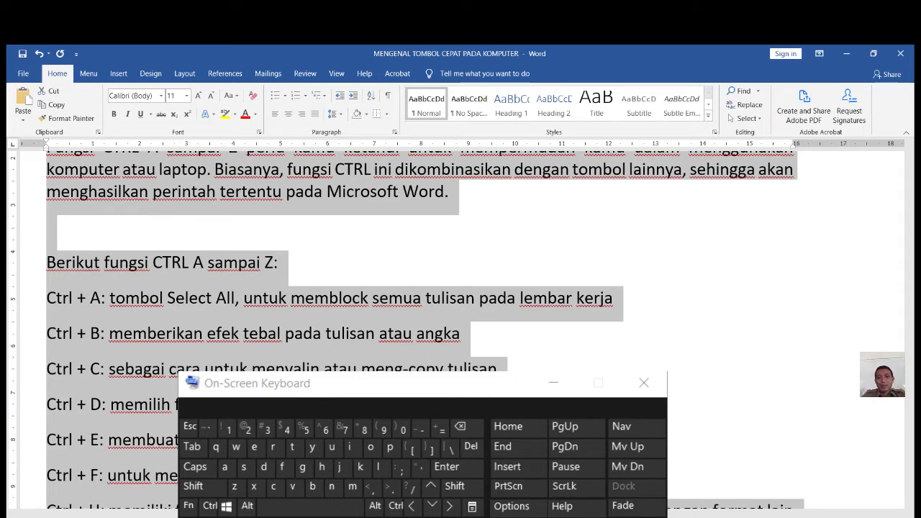
scroll(706, 263, down, 10)
scroll(706, 263, up, 4)
scroll(705, 263, up, 3)
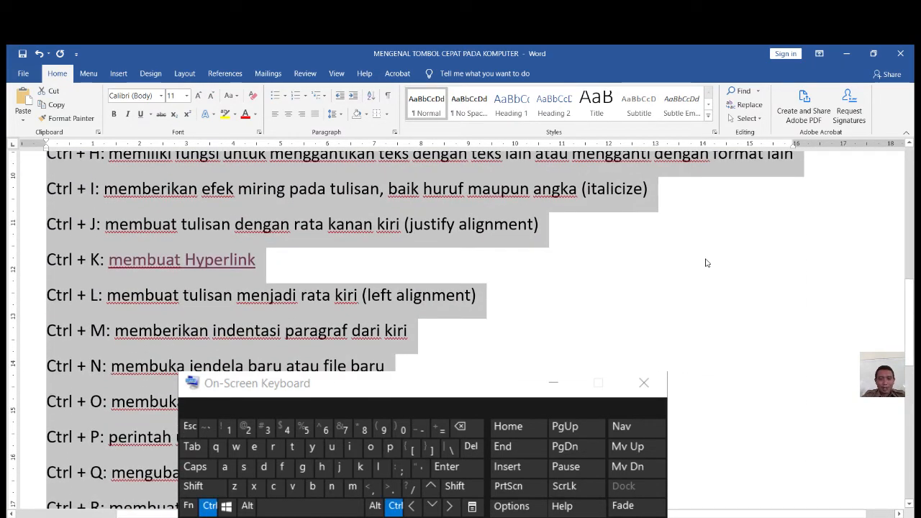
click(469, 265)
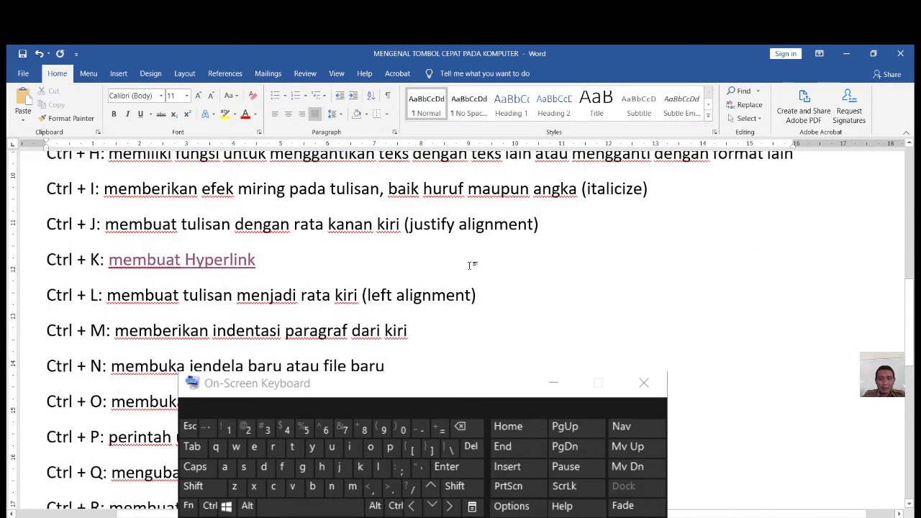
- Select the whole document and set its font size to 12
key(ctrl+a)
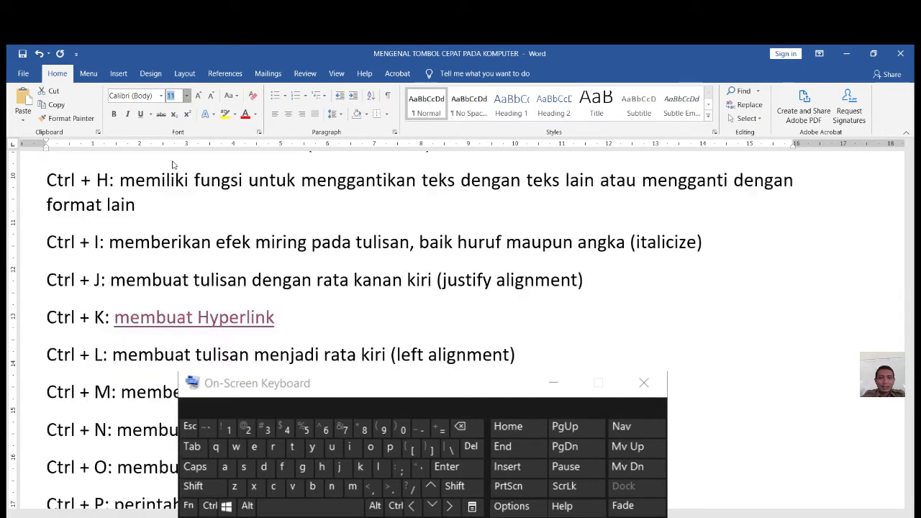
scroll(177, 216, up, 10)
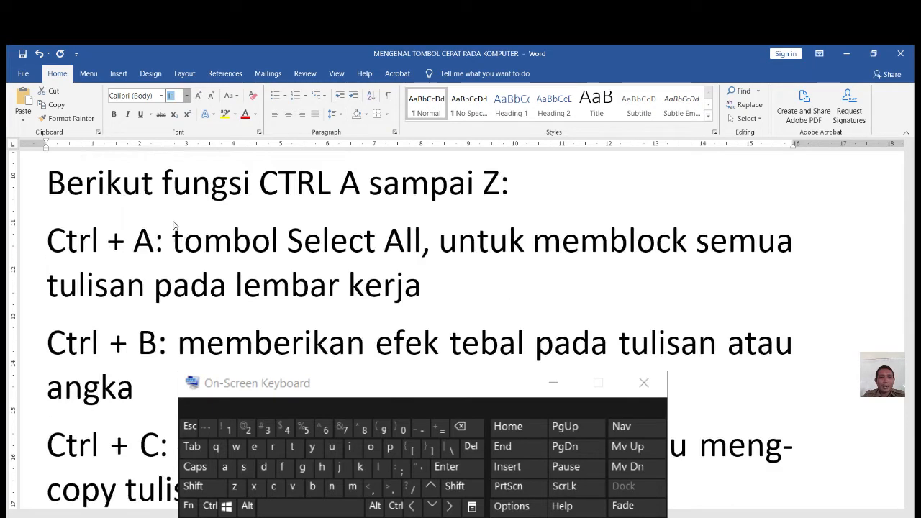
scroll(173, 245, up, 3)
scroll(172, 245, down, 15)
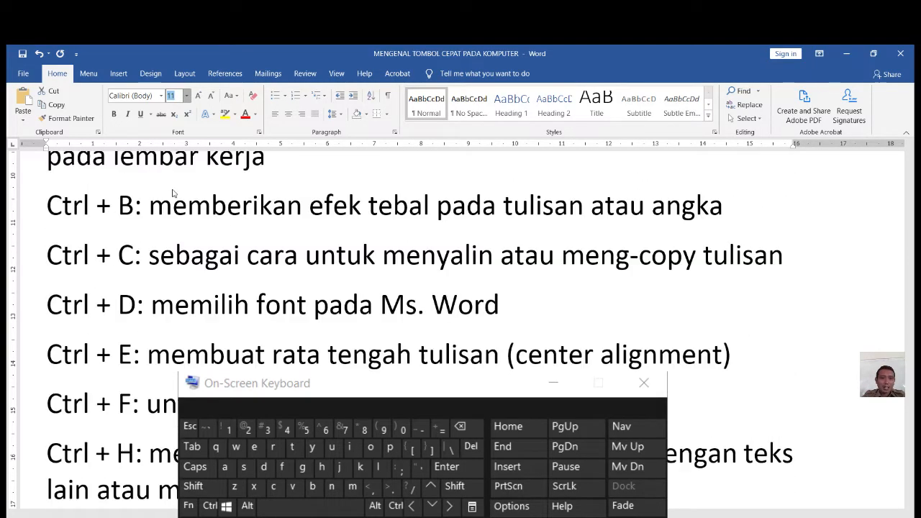
key(ctrl+a)
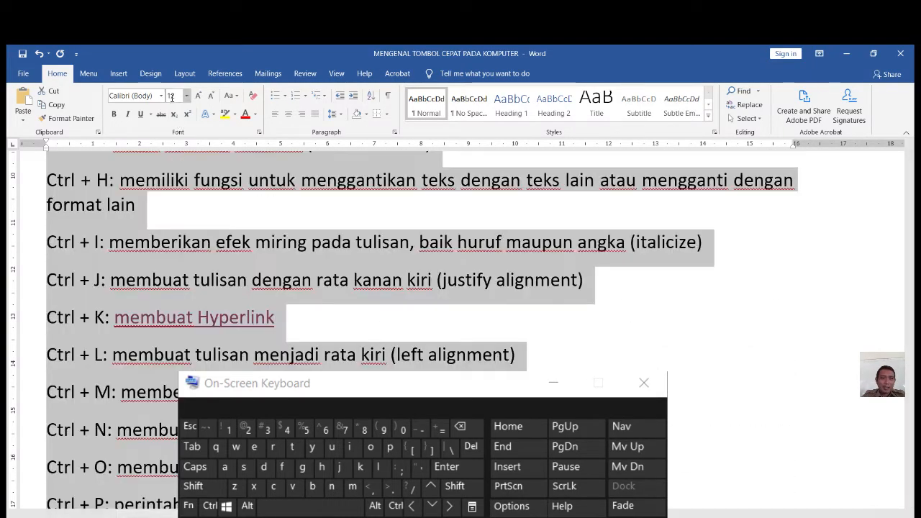
- Change the font of the entire selected document to Times New Roman
click(162, 96)
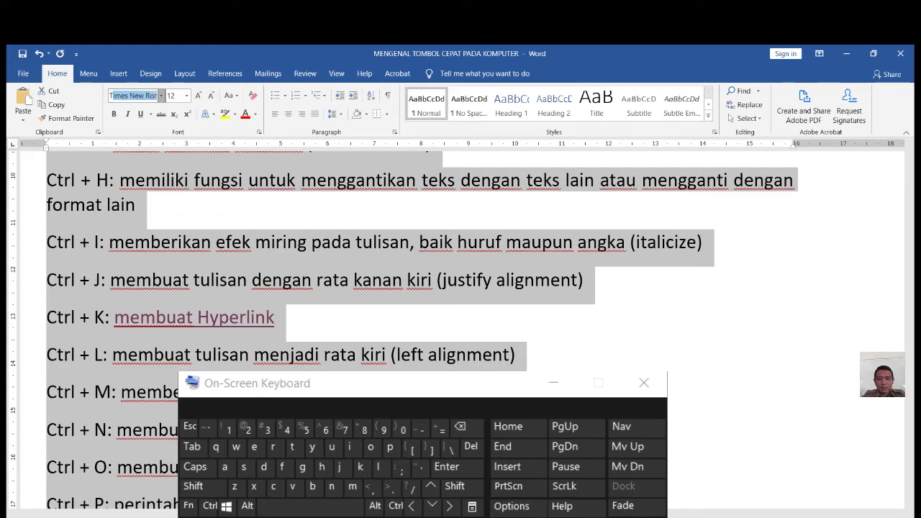
click(175, 169)
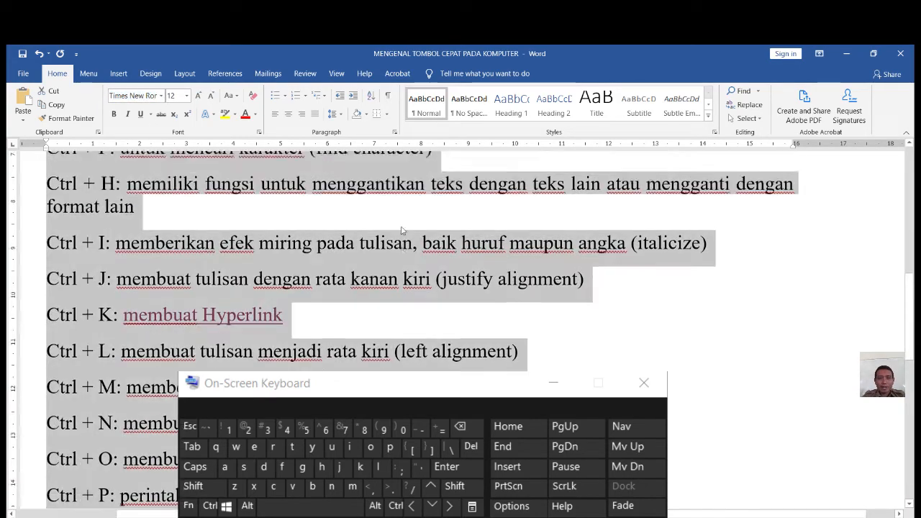
scroll(401, 229, up, 7)
scroll(401, 229, down, 3)
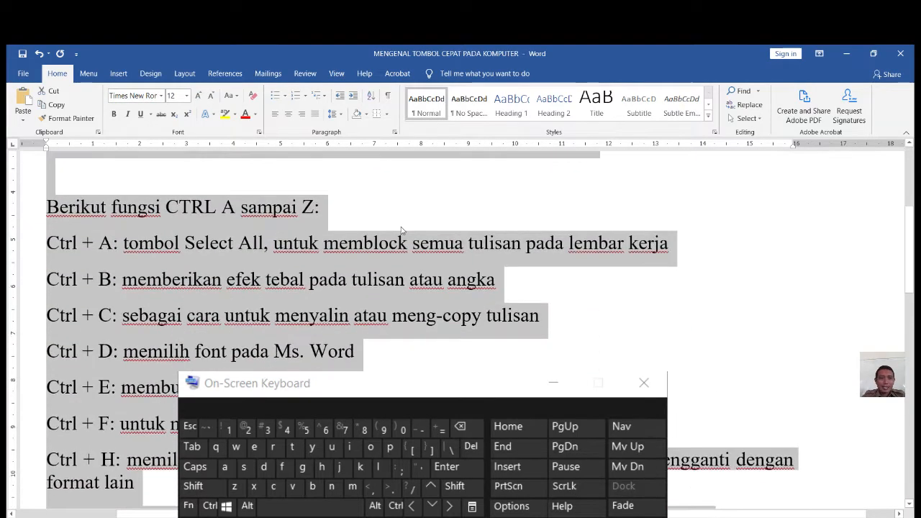
- Select the text from "Berikut fungsi CTRL A sampai Z:" through the Ctrl + Z line and give it a hanging indent of about 1.5 cm
click(473, 193)
drag(48, 208, 403, 504)
drag(414, 294, 415, 295)
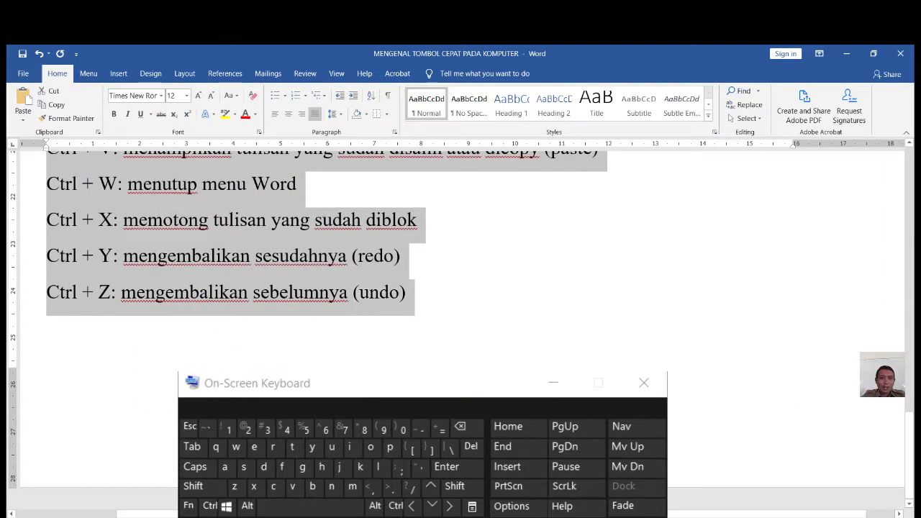
click(50, 151)
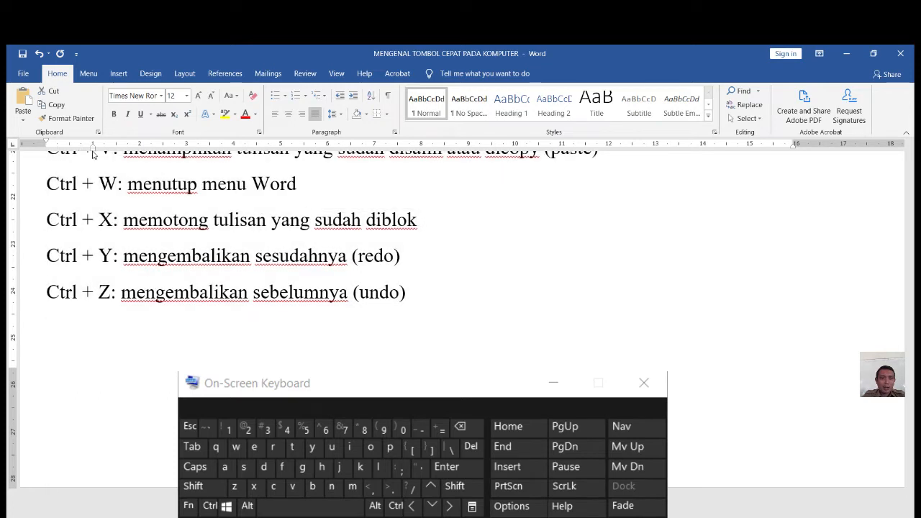
key(ctrl+a)
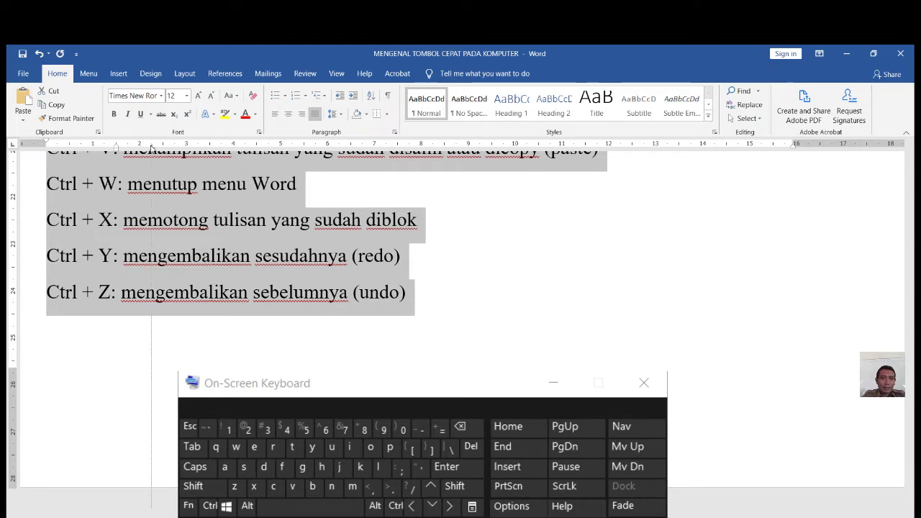
click(148, 149)
key(ctrl+a)
scroll(234, 214, up, 8)
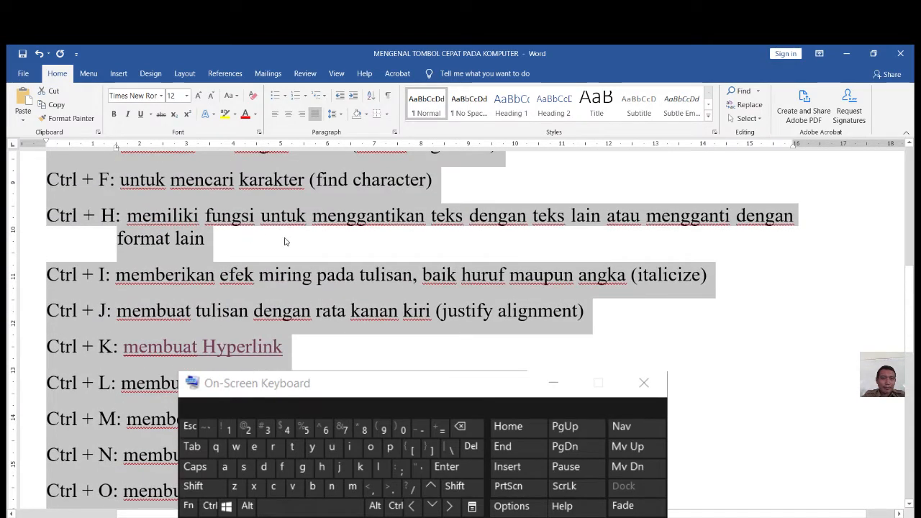
click(374, 237)
scroll(347, 243, up, 5)
scroll(347, 243, up, 3)
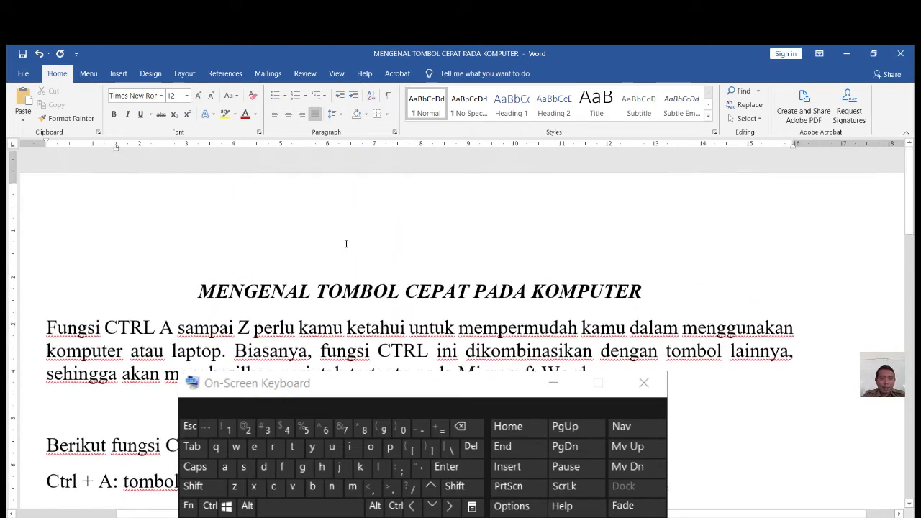
- Select the whole document once more and clear the selection by placing the cursor at the end of the Ctrl + C line
scroll(347, 245, down, 7)
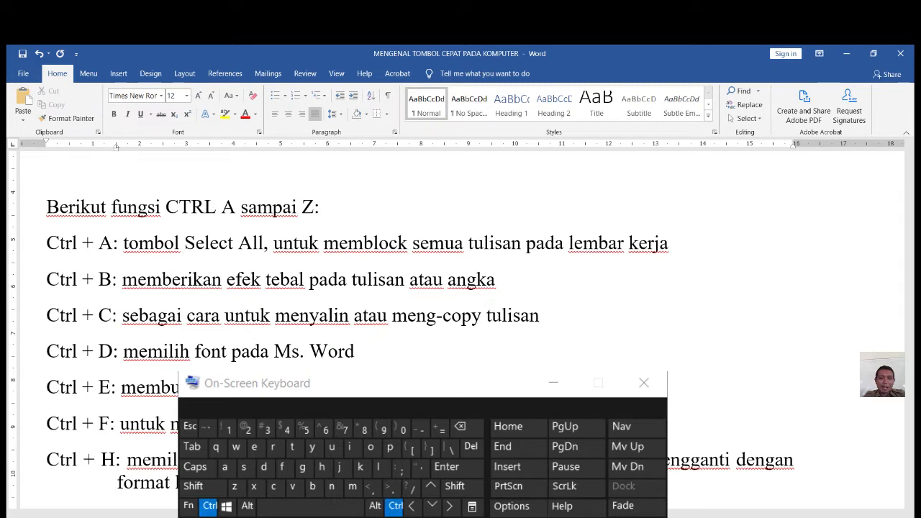
key(ctrl+a)
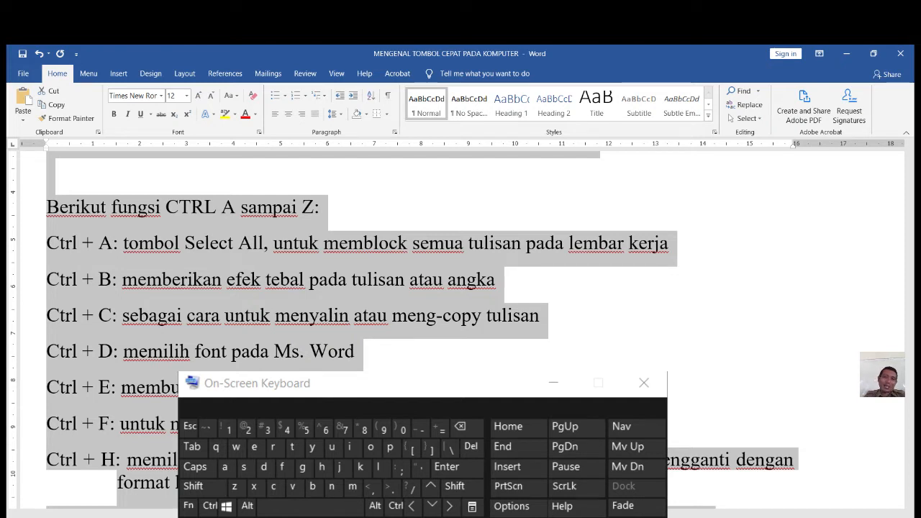
click(611, 330)
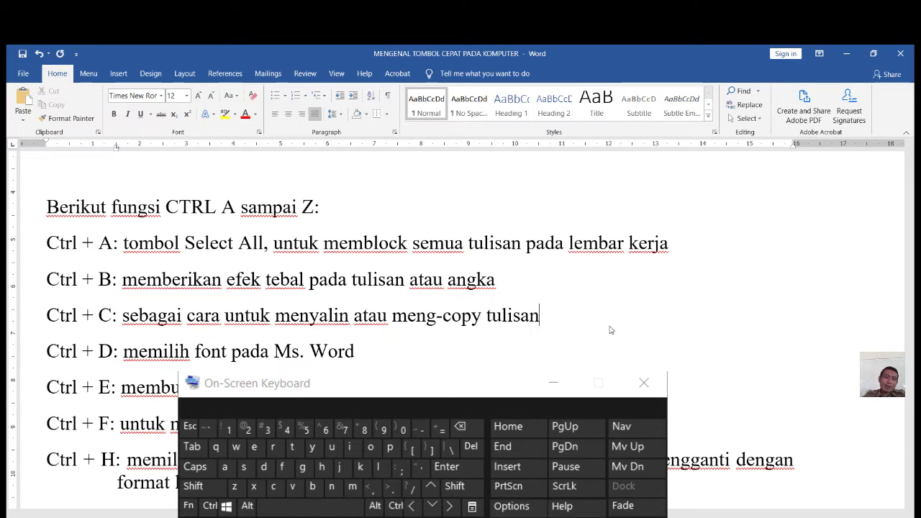
scroll(515, 332, down, 3)
scroll(516, 332, up, 3)
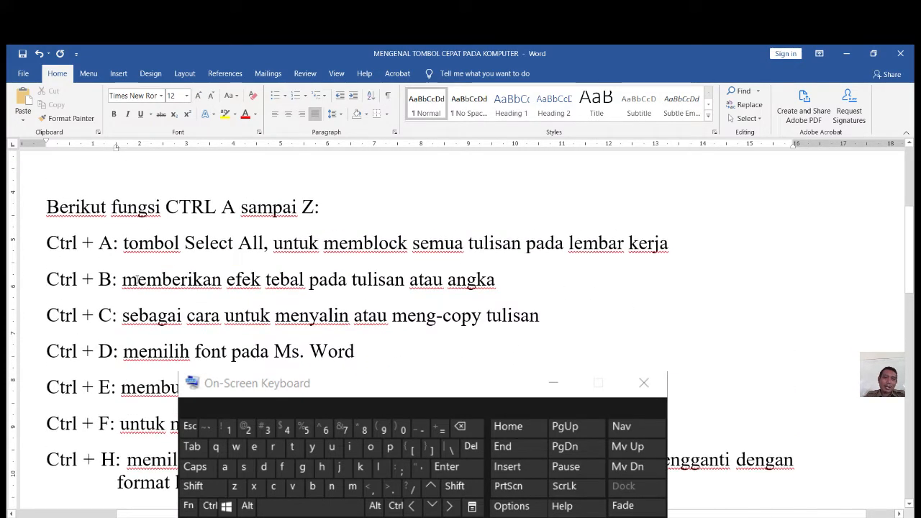
- Select the whole Ctrl + B line and make it bold
drag(47, 280, 540, 294)
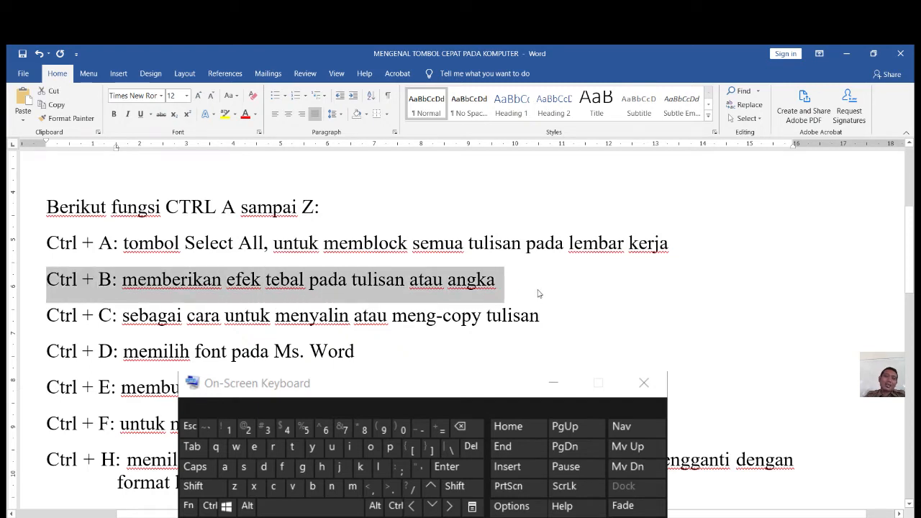
click(650, 298)
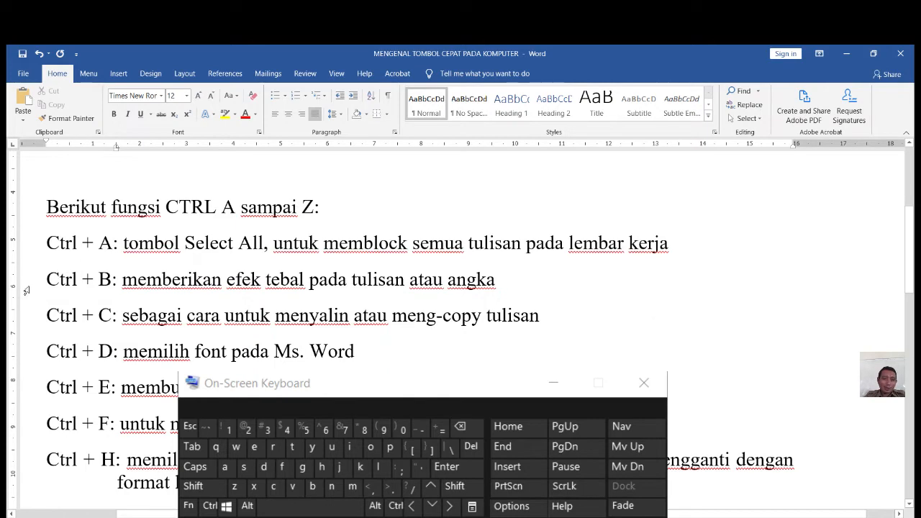
ctrl+scroll(26, 291, down, 2)
ctrl+scroll(26, 291, down, 1)
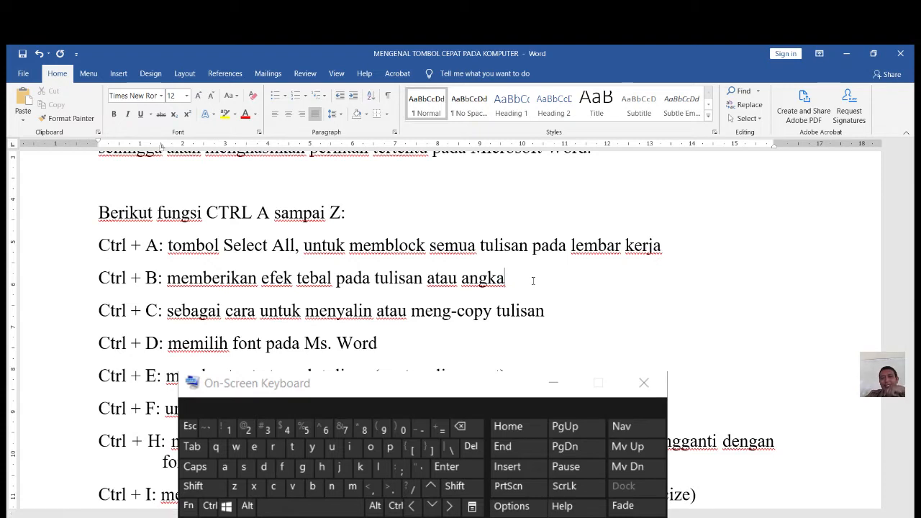
click(50, 282)
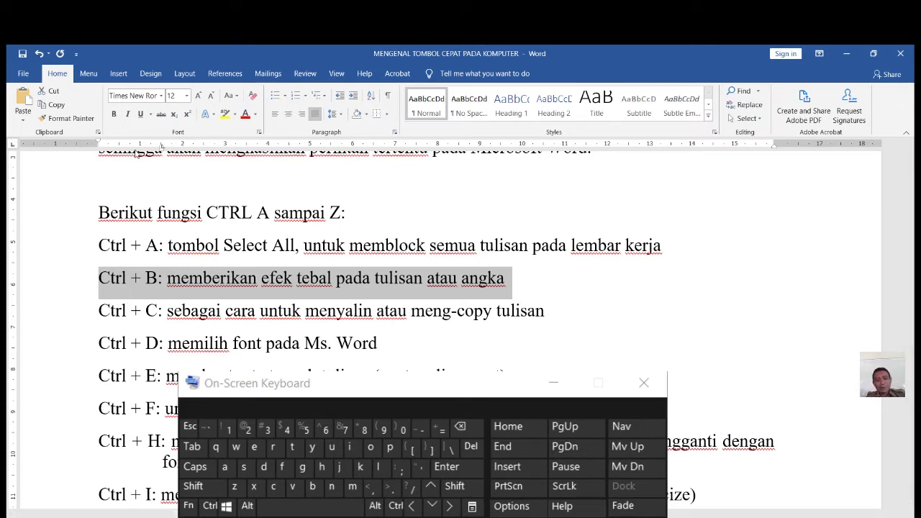
key(ctrl)
key(ctrl+b)
key(ctrl+b)
key(ctrl+b)
key(ctrl+b)
key(ctrl+b)
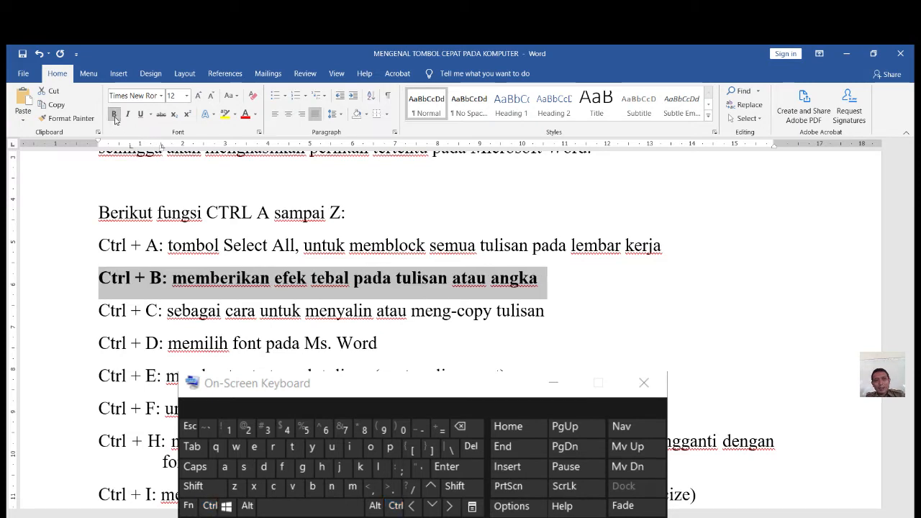
- Deselect and reselect the Ctrl + B line, and toggle its bold formatting off
key(Up)
key(Up)
key(Up)
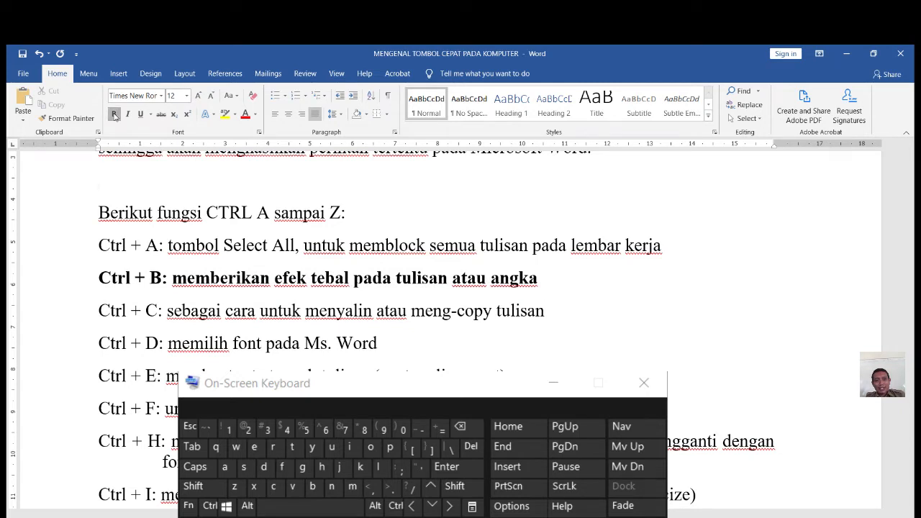
key(Down)
key(Down)
key(Down)
key(shift+Down)
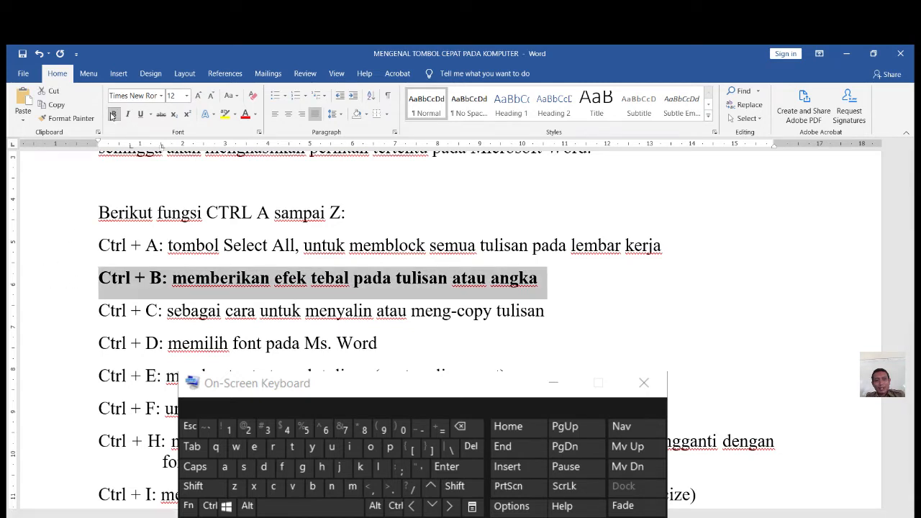
click(114, 116)
click(116, 117)
key(ctrl)
key(ctrl+b)
key(ctrl+b)
key(ctrl+b)
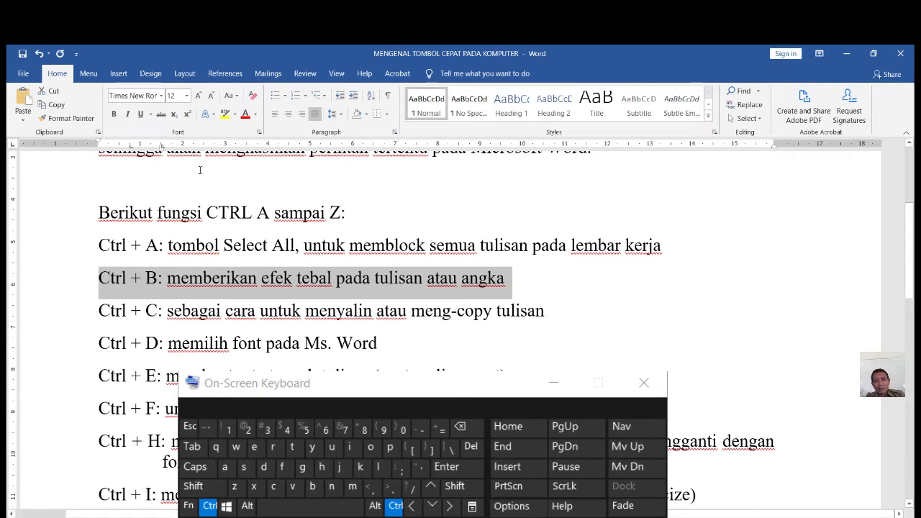
- Reapply bold to the Ctrl + B line and clear the selection by placing the cursor at the end of the Ctrl + D line
key(ctrl+b)
key(ctrl+b)
key(ctrl+b)
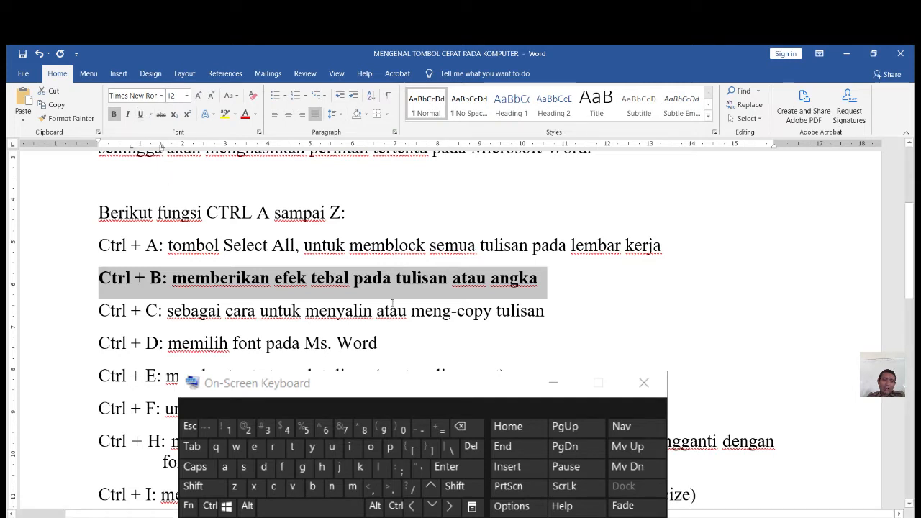
click(460, 335)
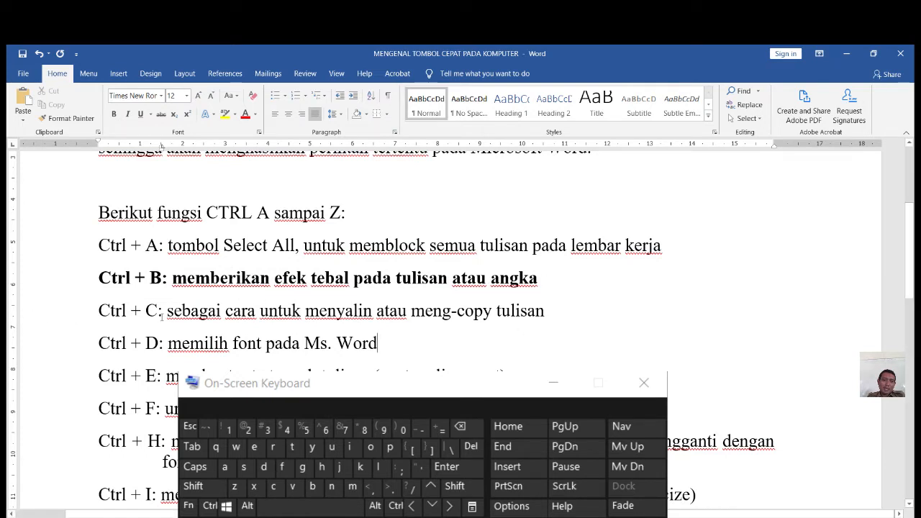
- Copy the Ctrl + C line and paste it twice on a new line directly below the original
click(63, 311)
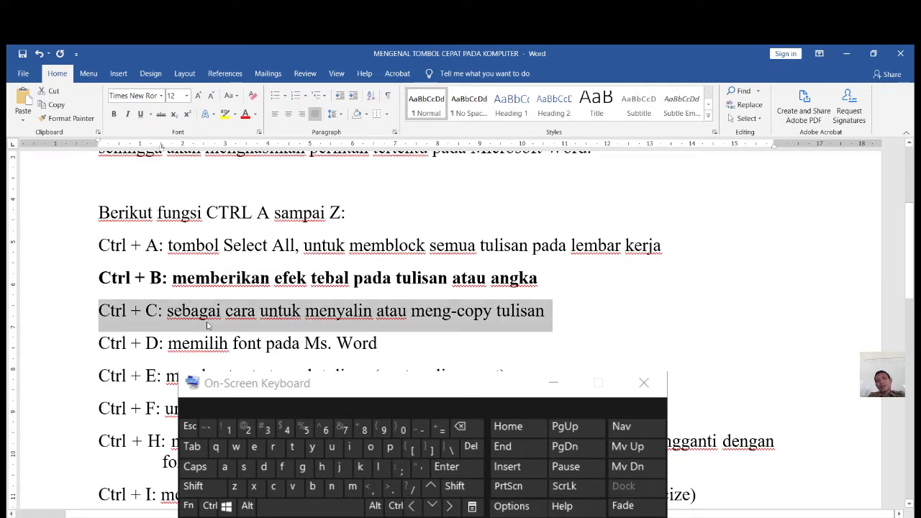
key(ctrl)
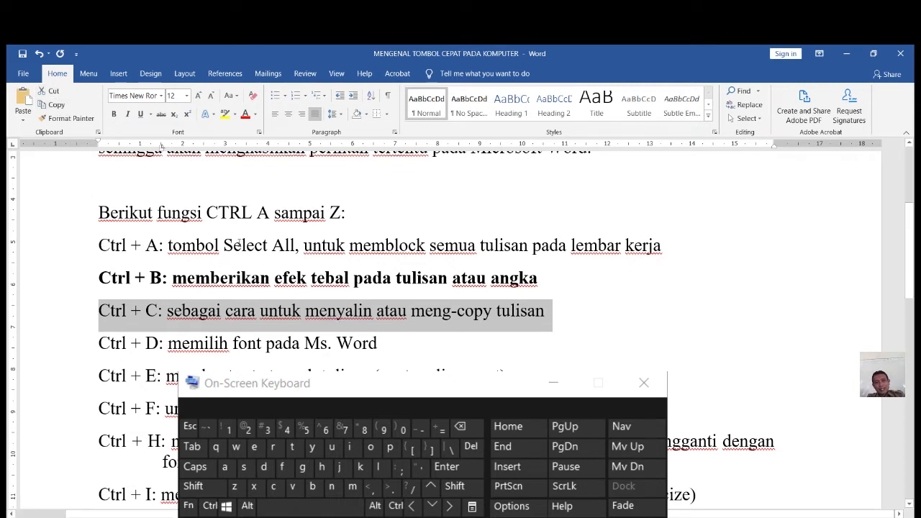
key(ctrl)
key(ctrl+c)
click(563, 309)
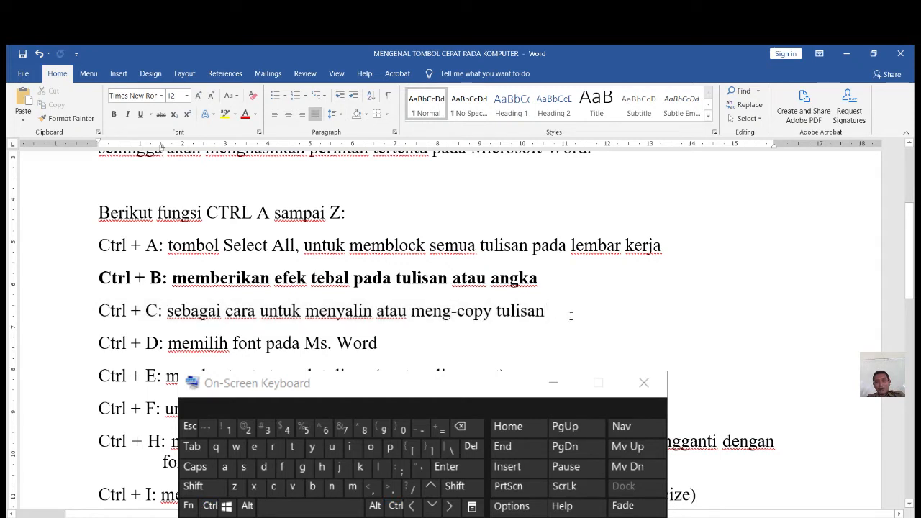
key(Return)
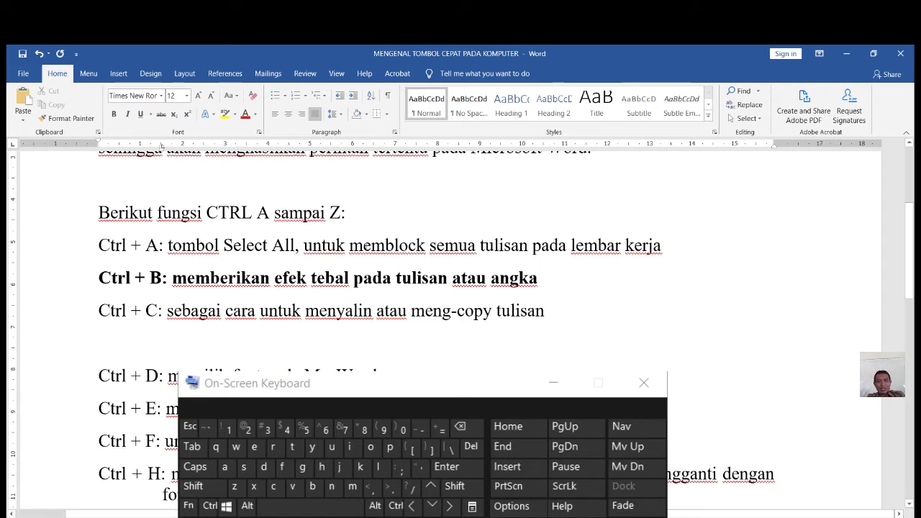
click(29, 110)
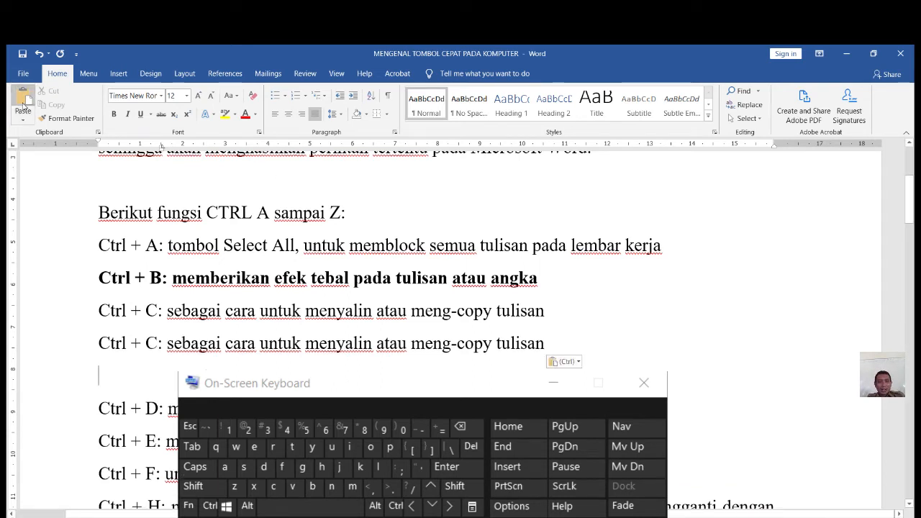
click(24, 103)
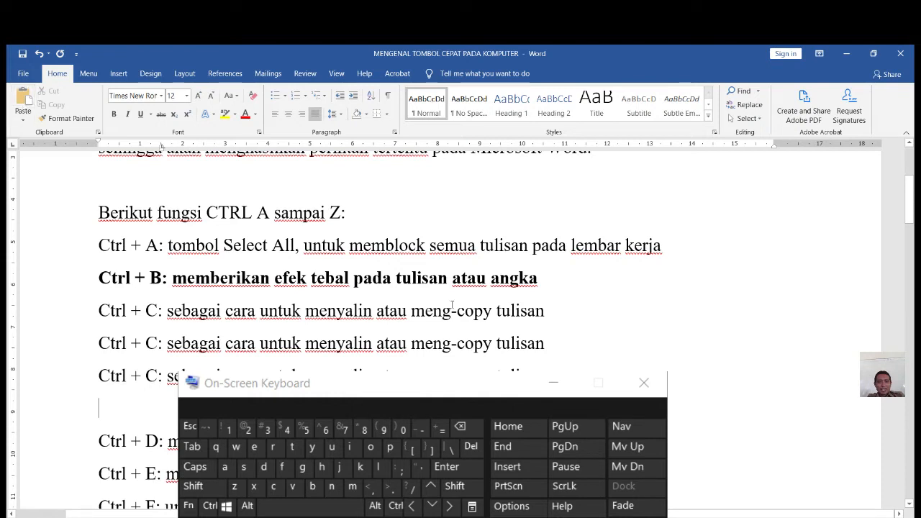
- Undo both pastes of the Ctrl + C line and remove the empty line below it
key(ctrl)
key(ctrl+z)
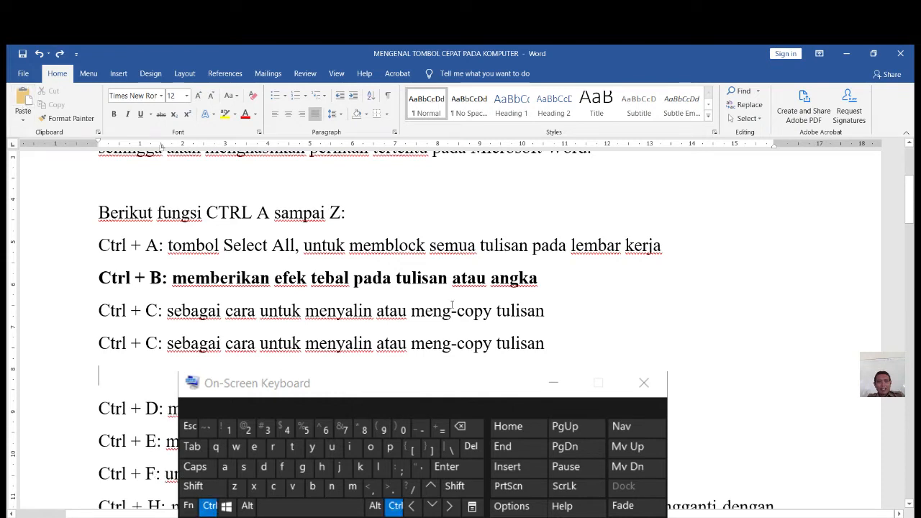
key(ctrl+z)
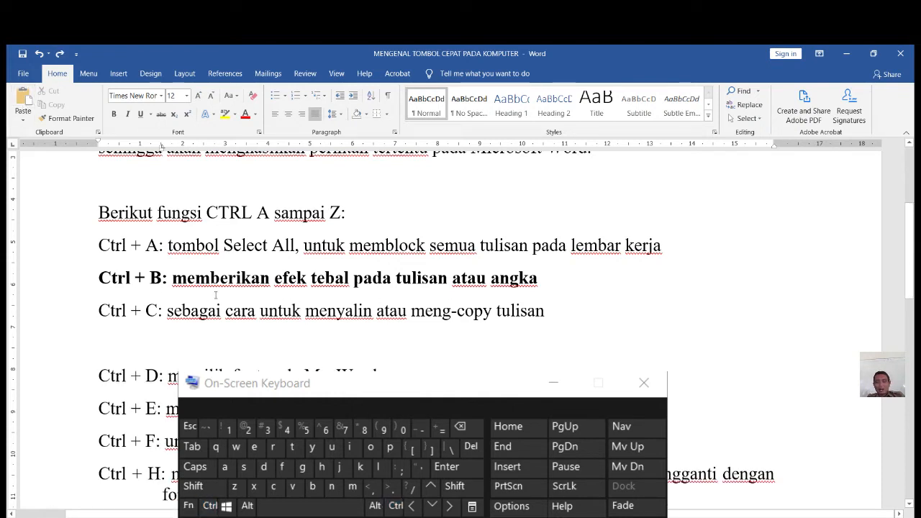
key(Delete)
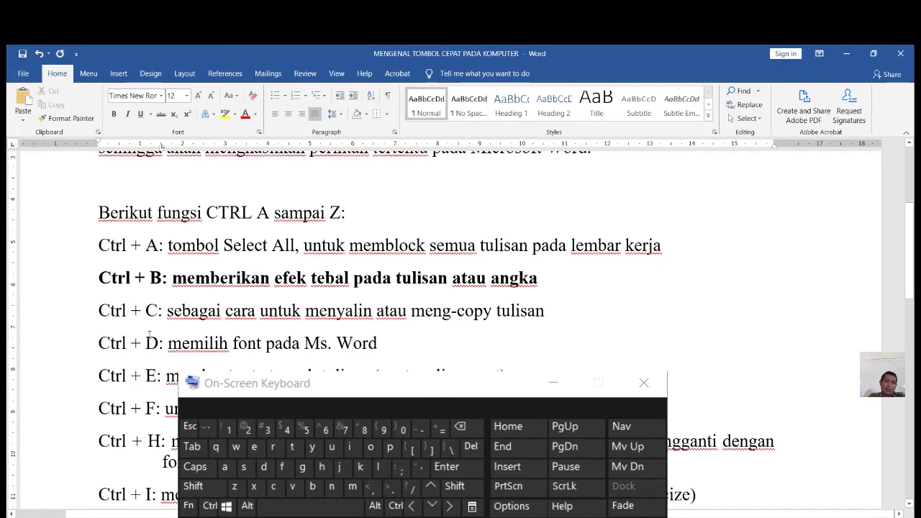
- Select the Ctrl + D line and use the Font dialog to format it in bold Lucida Sans Typewriter
click(49, 345)
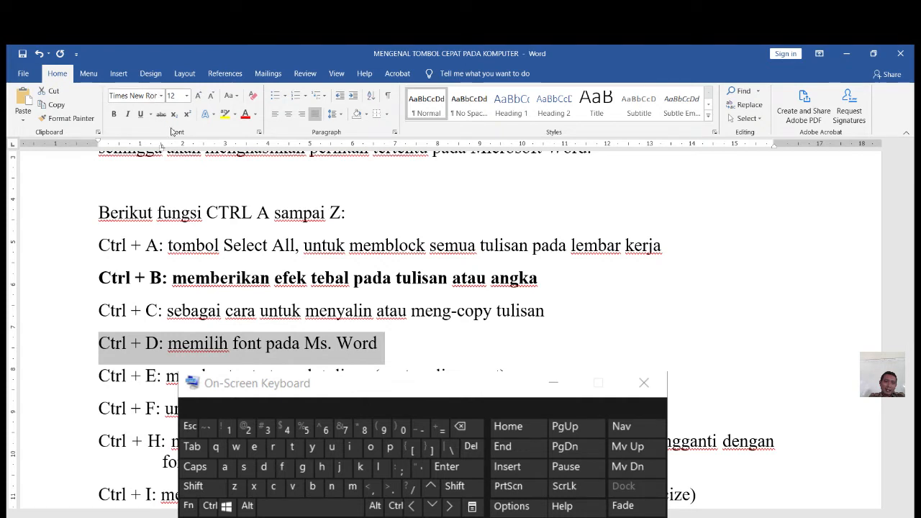
key(ctrl)
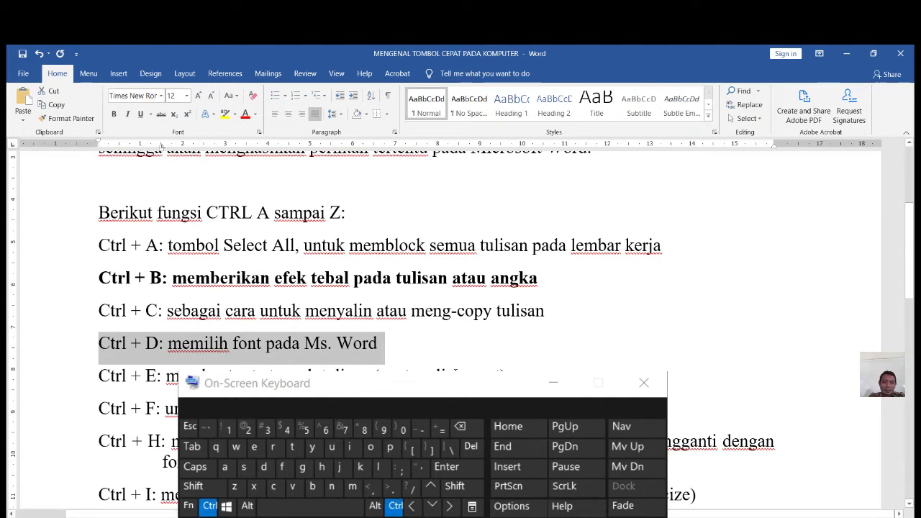
key(ctrl+d)
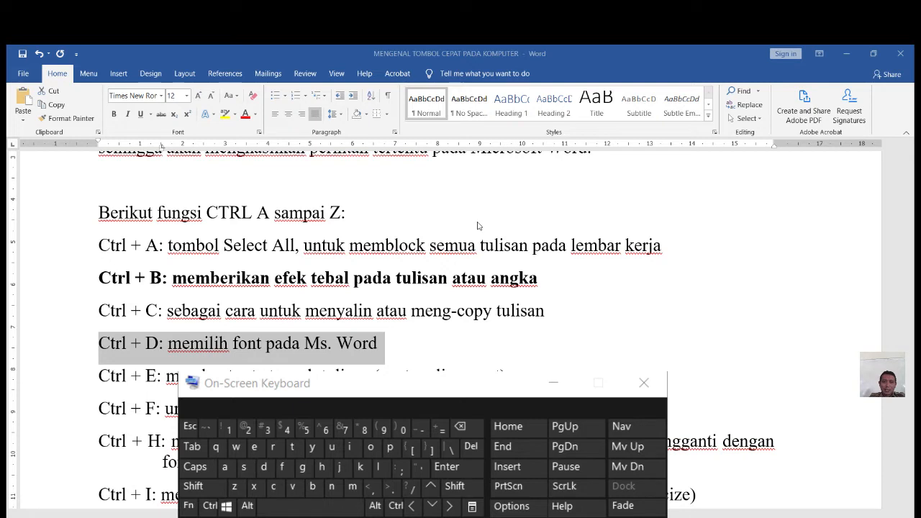
click(503, 343)
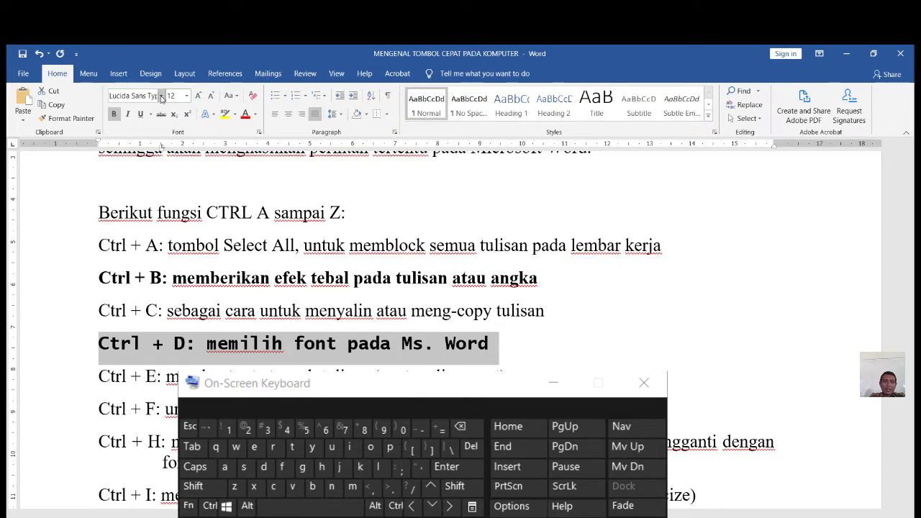
- Undo the last font change on the Ctrl + D line and clear the selection
key(ctrl+z)
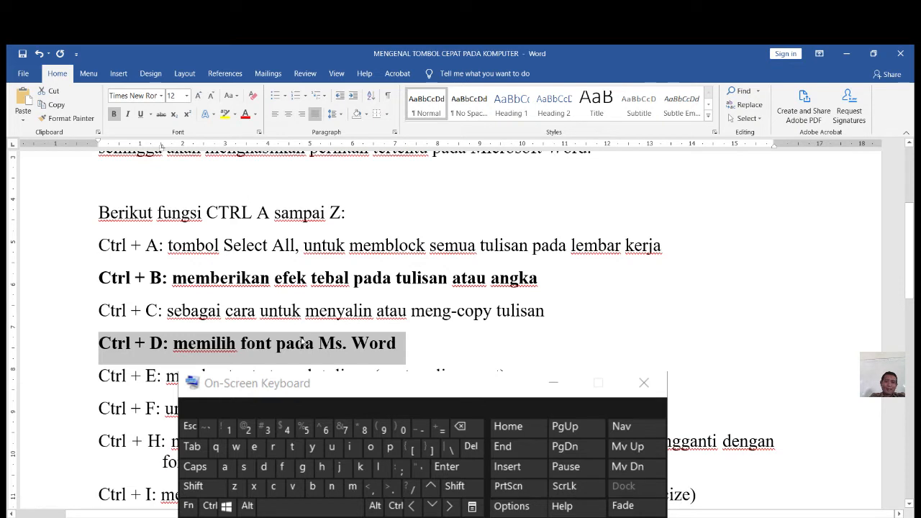
click(463, 358)
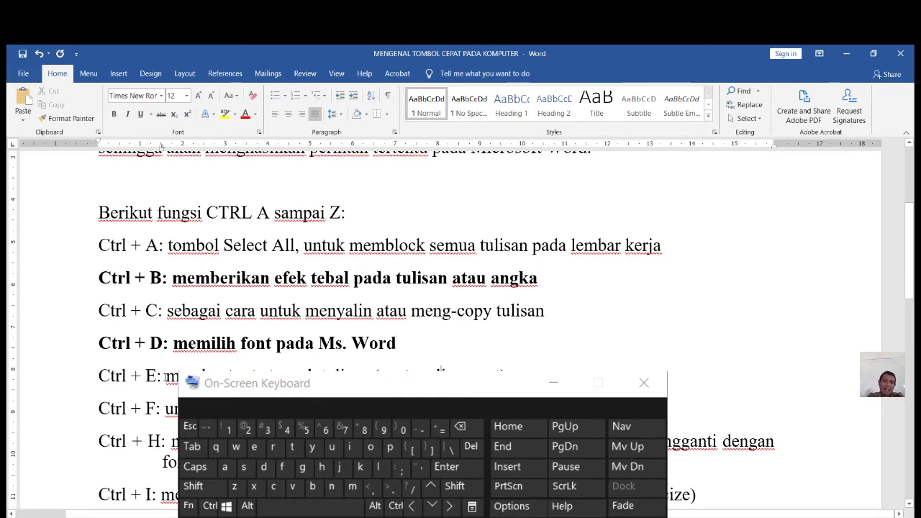
- Center-align the Ctrl + E line and place the cursor at the end of the Ctrl + D line
click(42, 375)
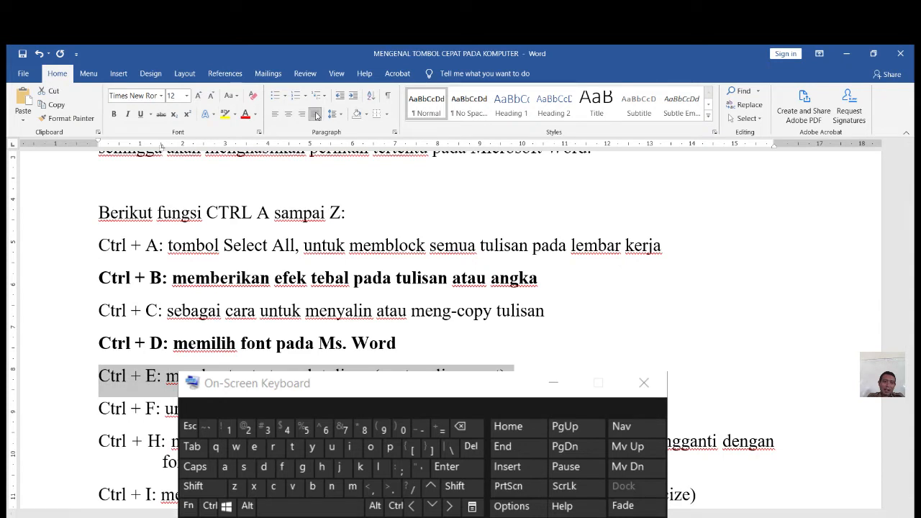
click(293, 117)
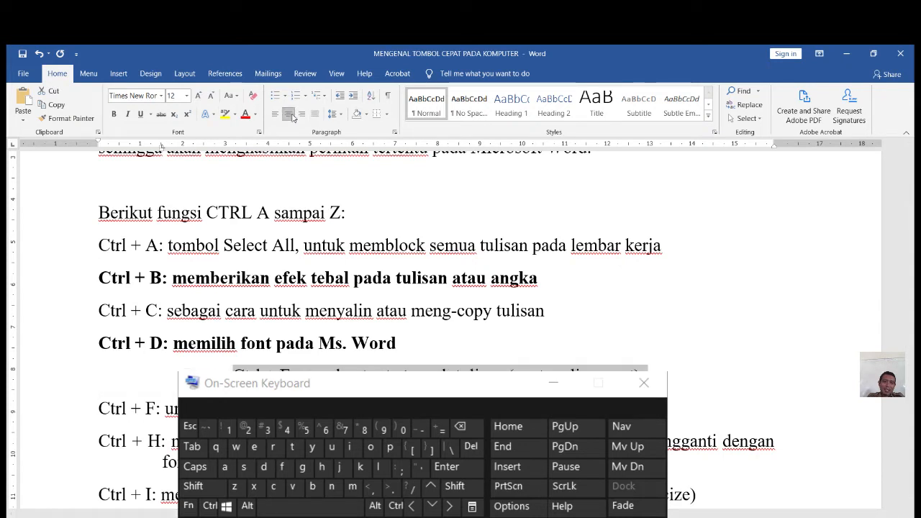
click(293, 117)
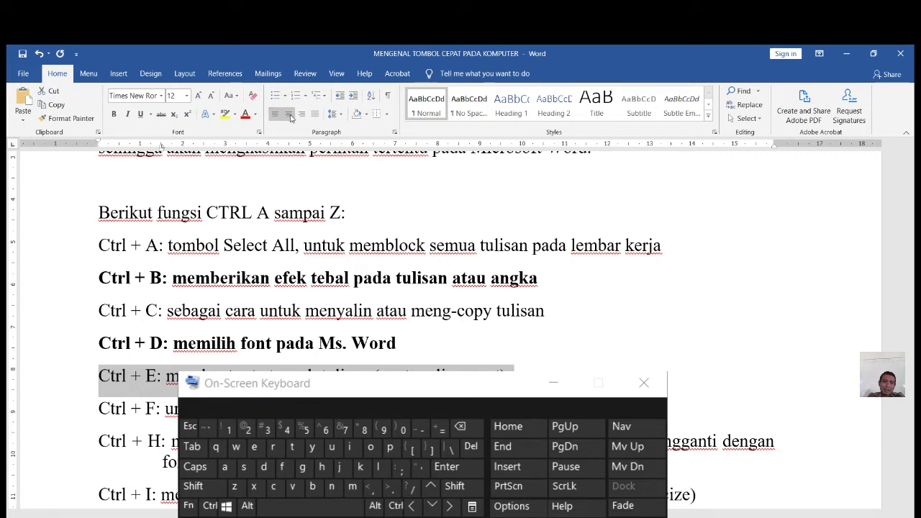
key(ctrl)
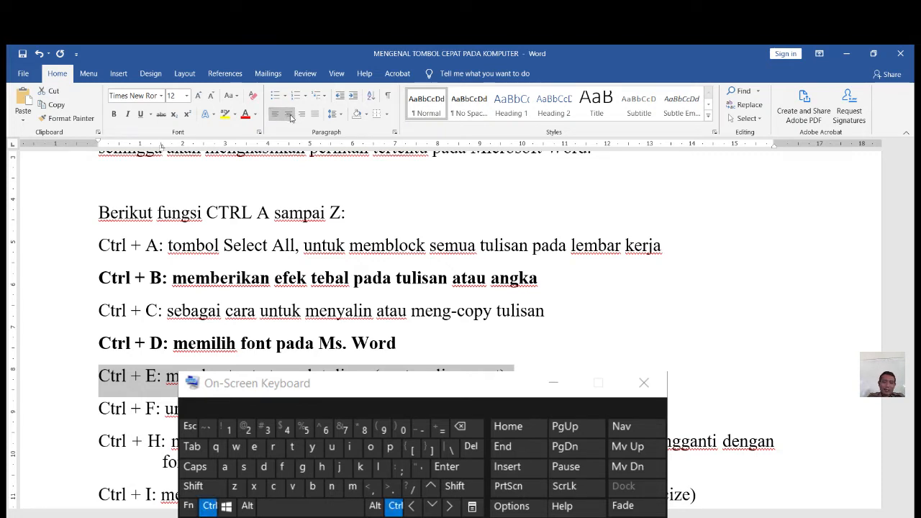
key(ctrl+e)
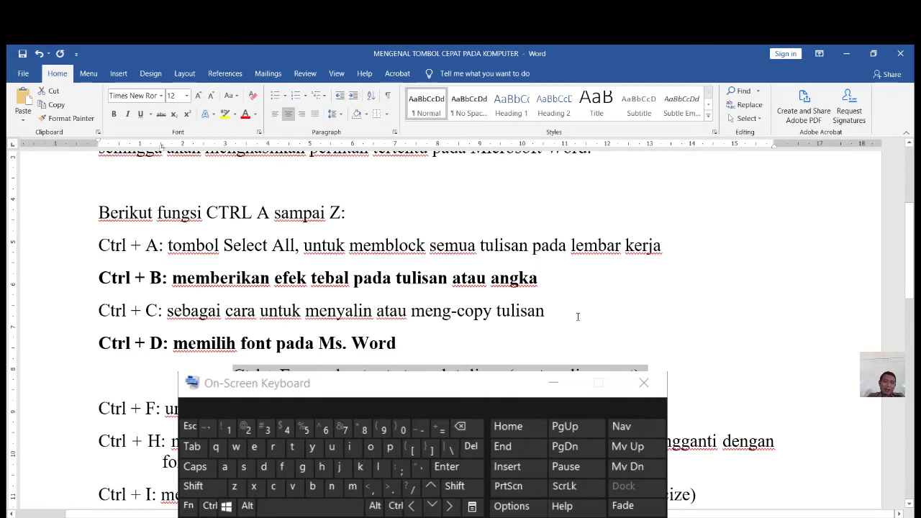
click(503, 352)
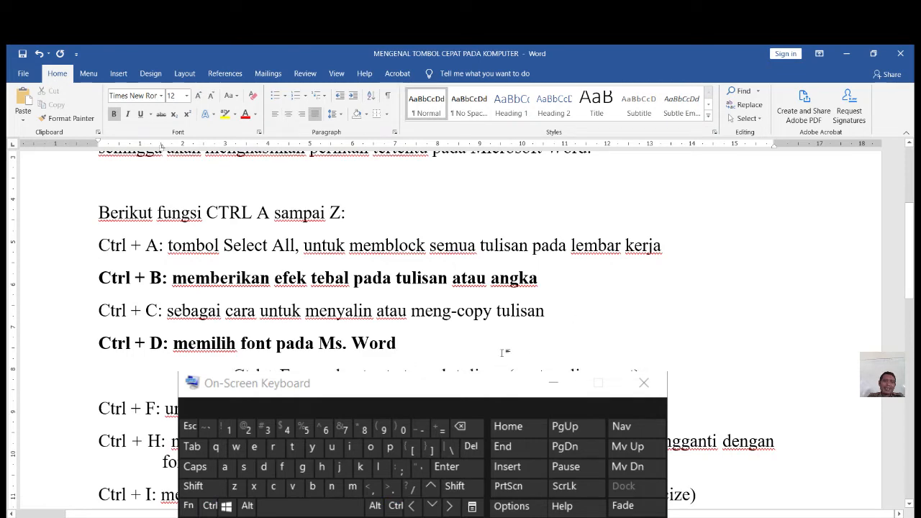
- Open the document search and look for the word "undo"
scroll(503, 353, down, 3)
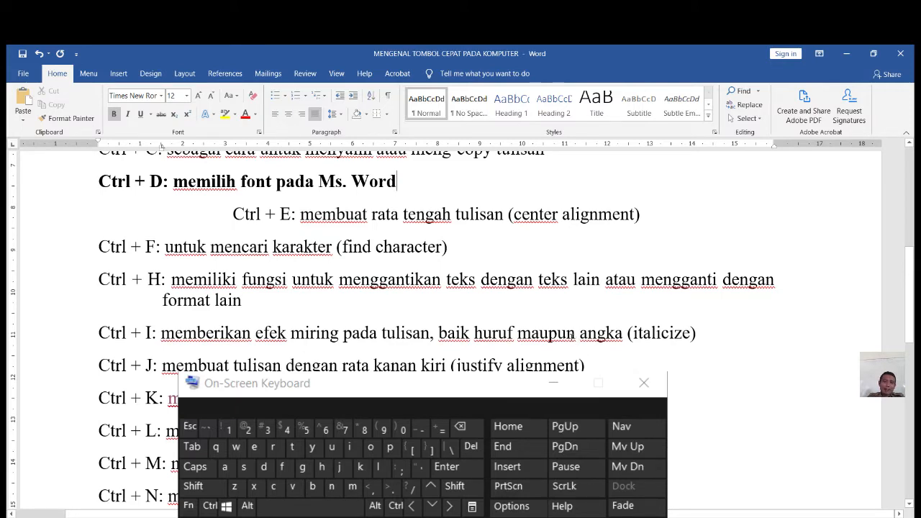
scroll(293, 334, up, 2)
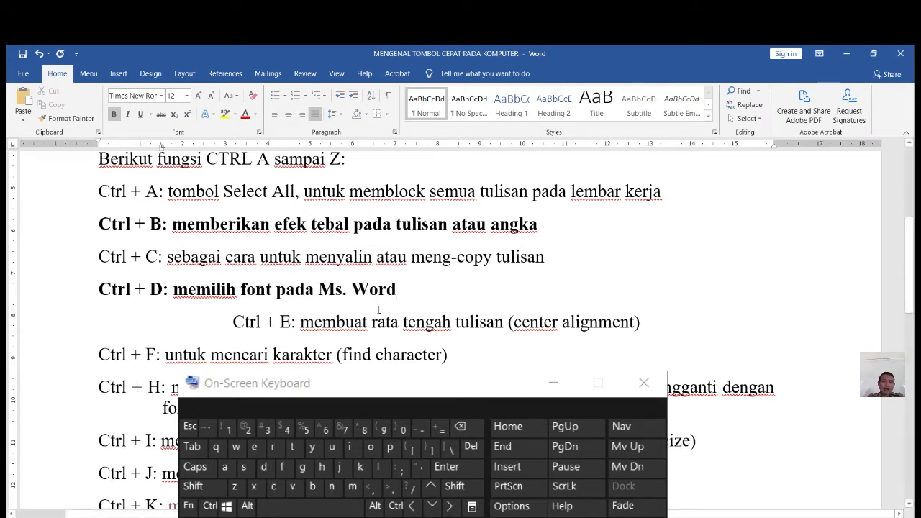
key(ctrl+f)
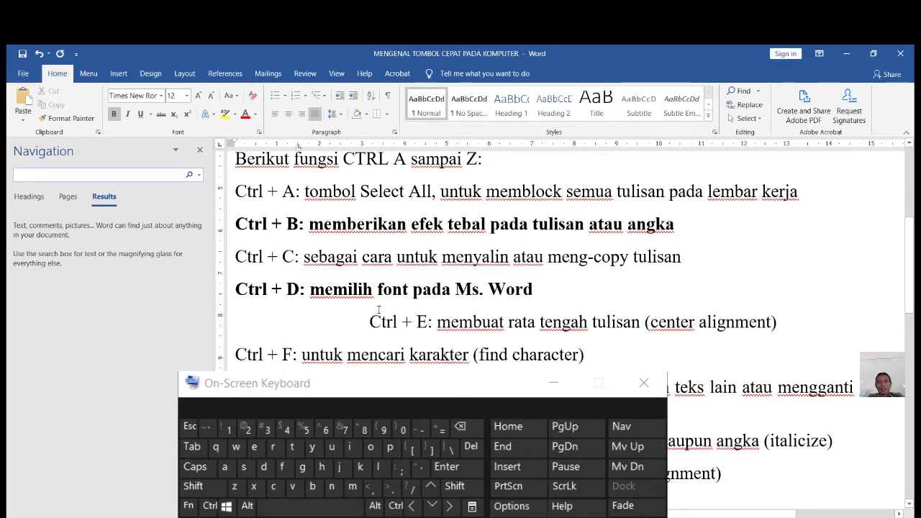
text(undo)
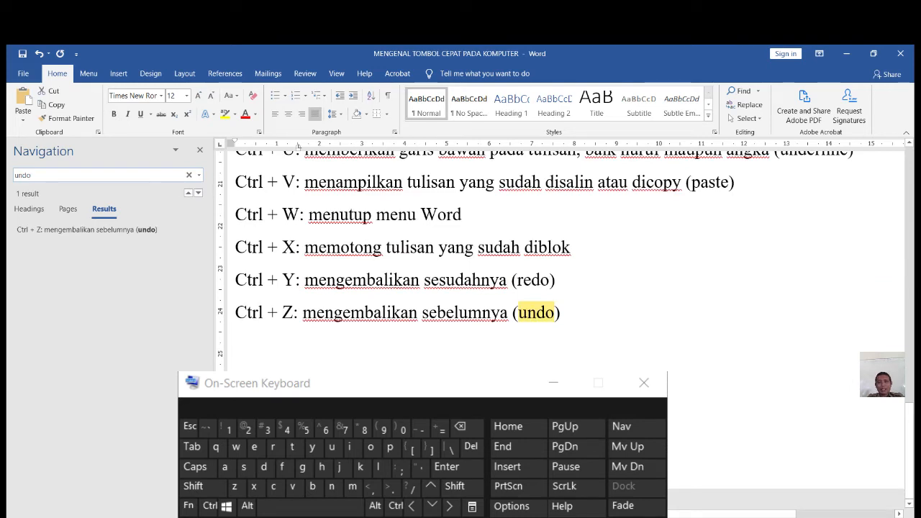
- Replace the current document search term with "pergi"
key(BackSpace)
key(BackSpace)
key(BackSpace)
key(BackSpace)
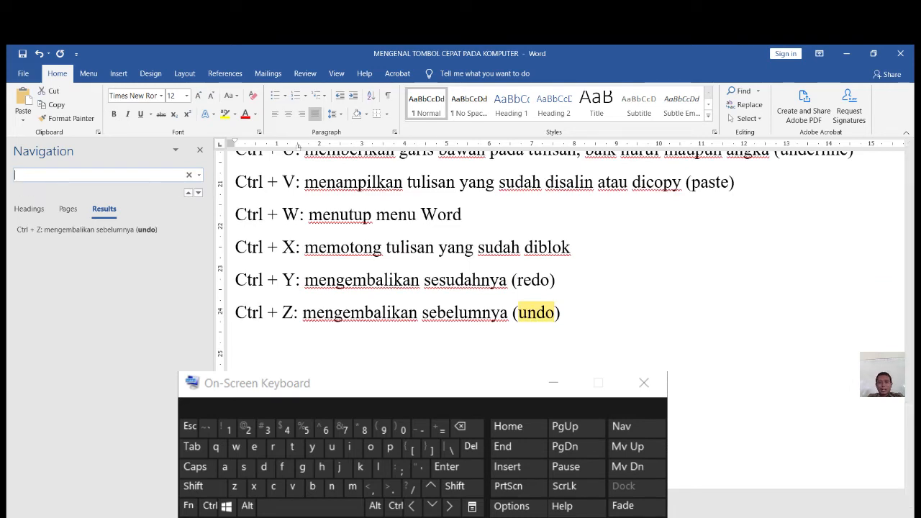
text(per)
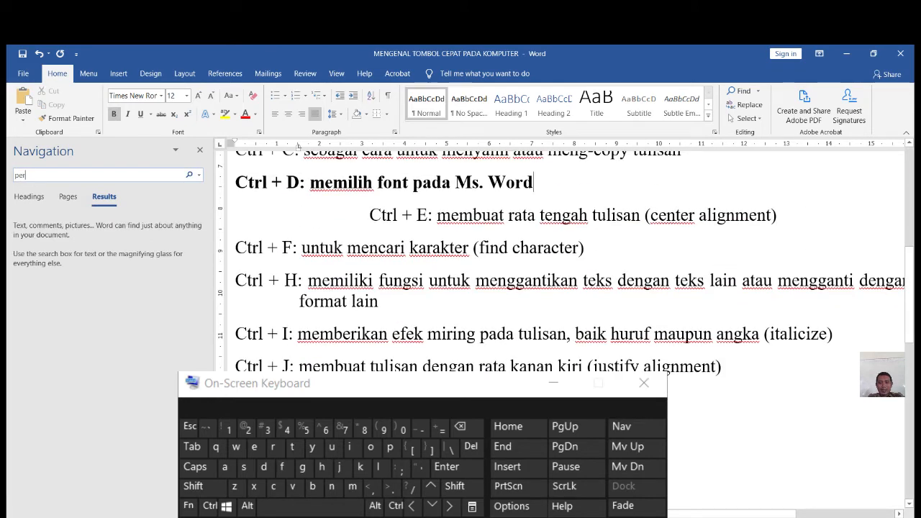
text(gi)
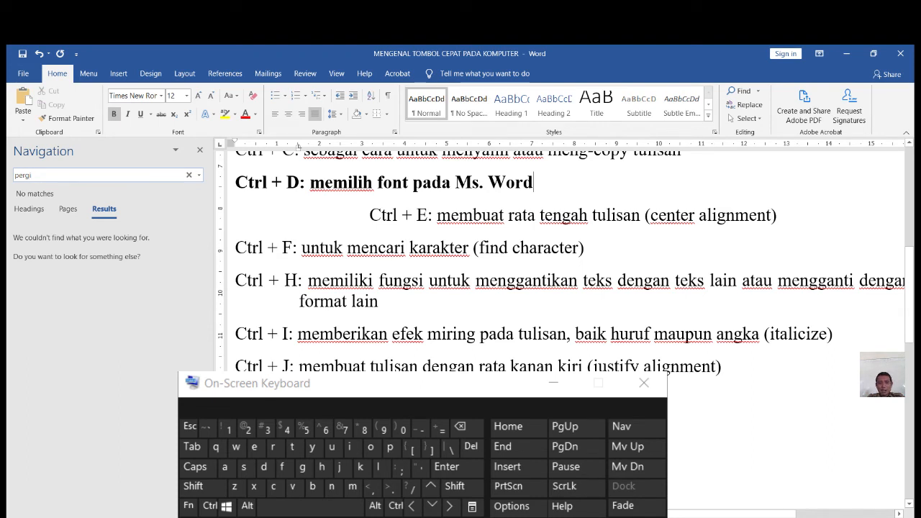
- Search the document for the word "miring"
key(BackSpace)
key(BackSpace)
key(BackSpace)
key(BackSpace)
key(BackSpace)
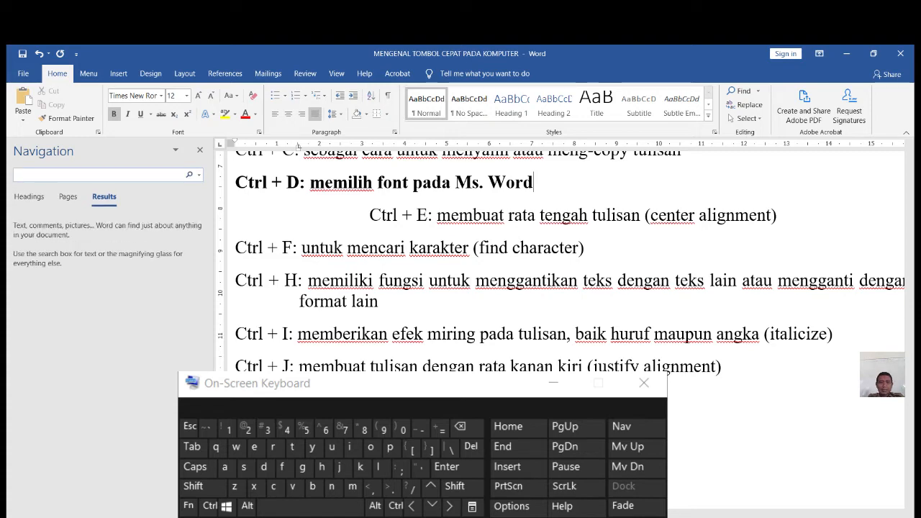
text(miring)
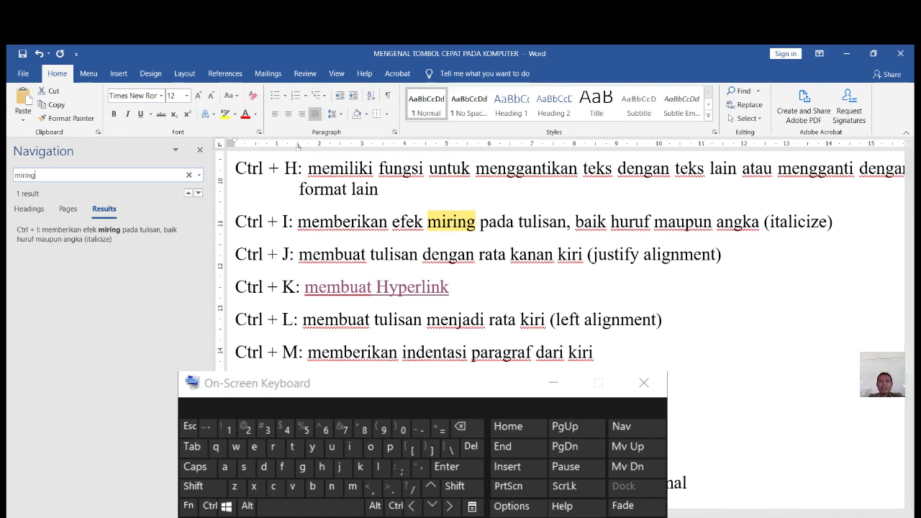
- Clear the document search term and close the Navigation pane
key(BackSpace)
key(BackSpace)
key(BackSpace)
key(BackSpace)
key(BackSpace)
key(BackSpace)
key(Escape)
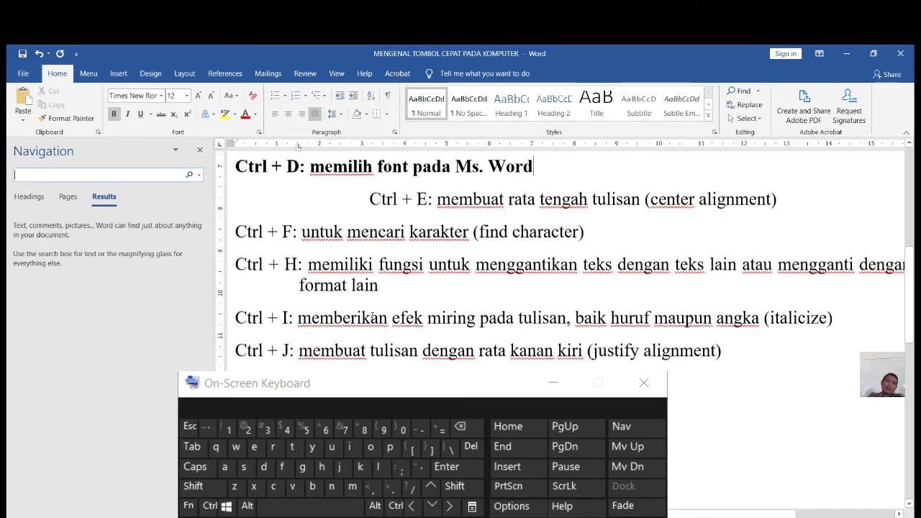
click(200, 148)
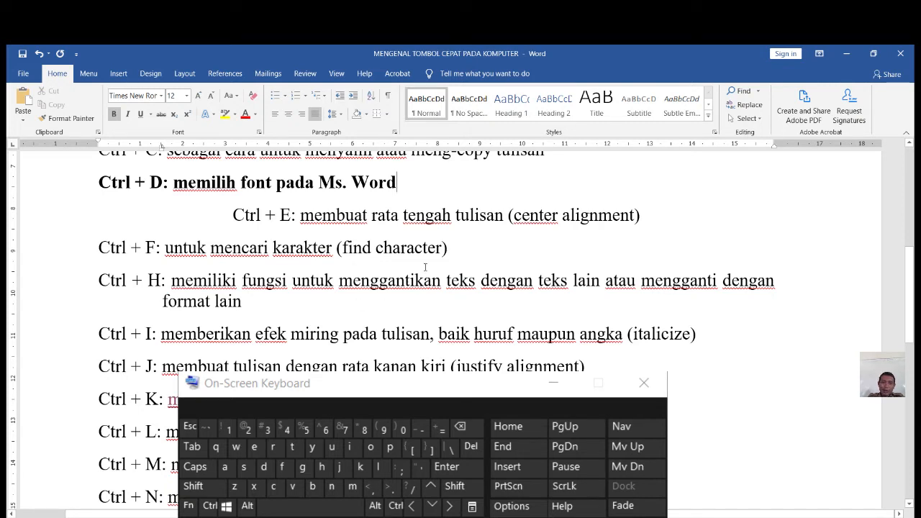
- Use Find and Replace to replace "miring" with "mejeng" in the Ctrl + I line
click(451, 281)
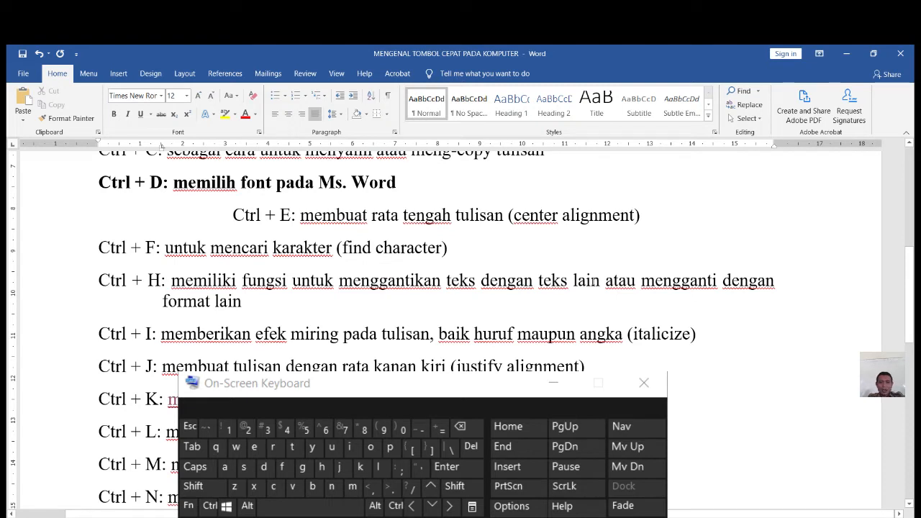
key(ctrl)
key(ctrl+h)
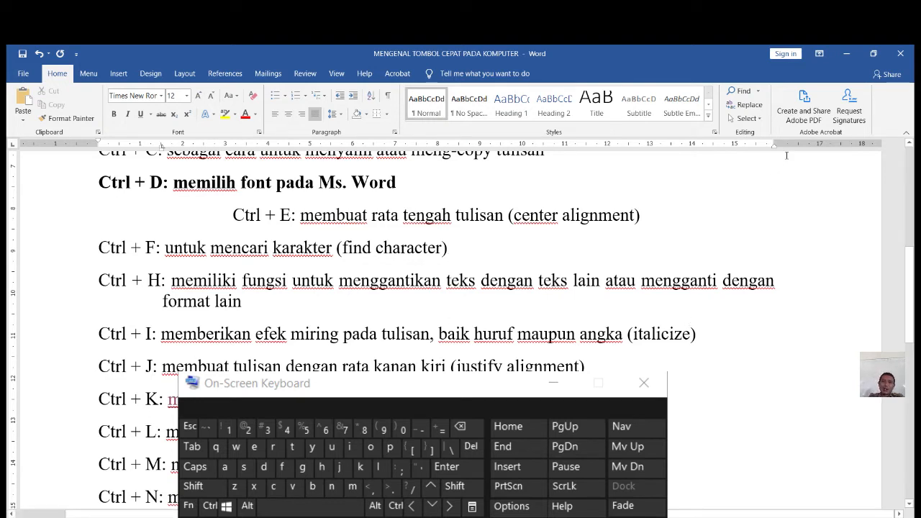
click(746, 106)
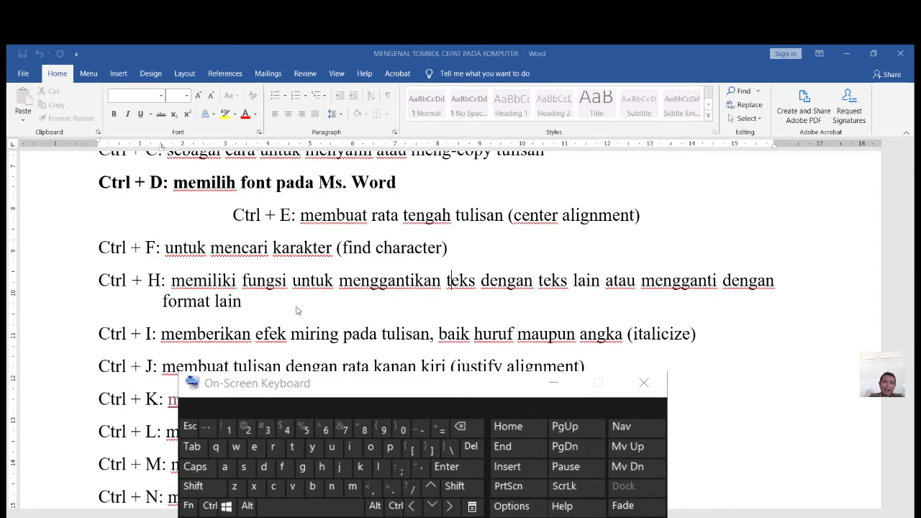
click(176, 302)
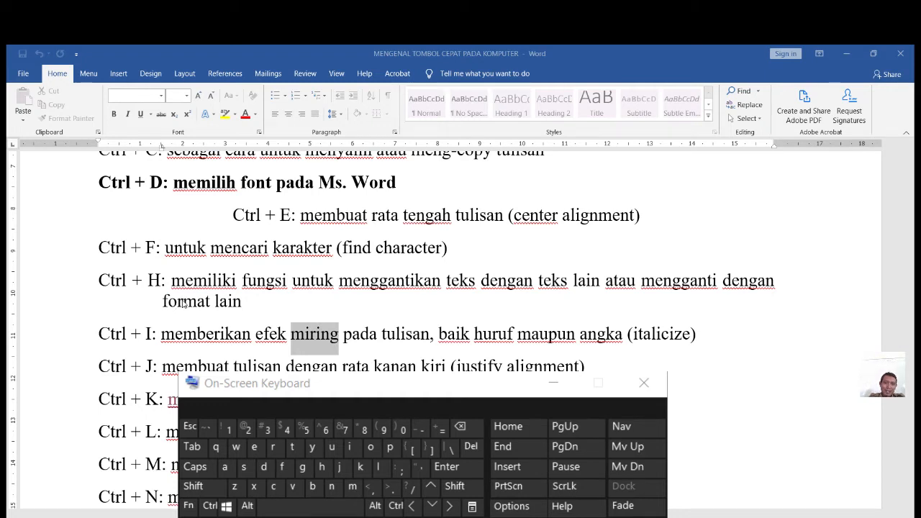
text(mejeng)
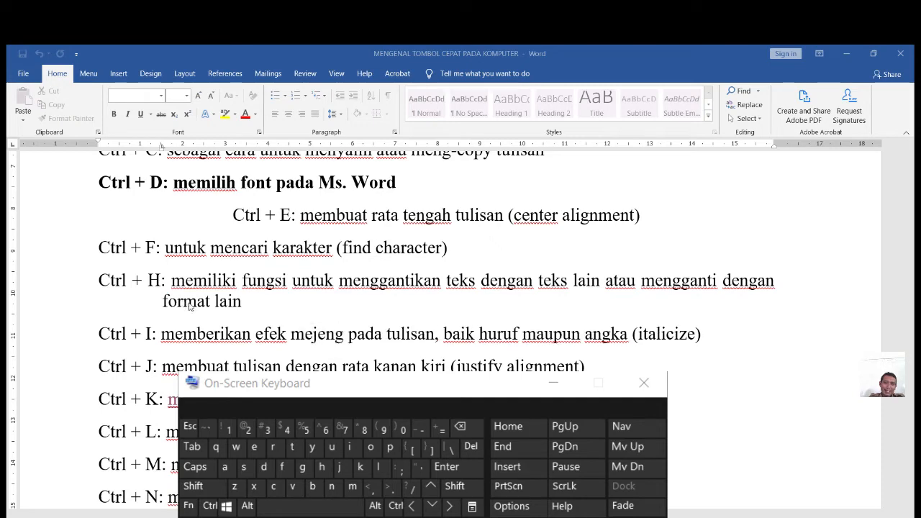
scroll(478, 331, down, 3)
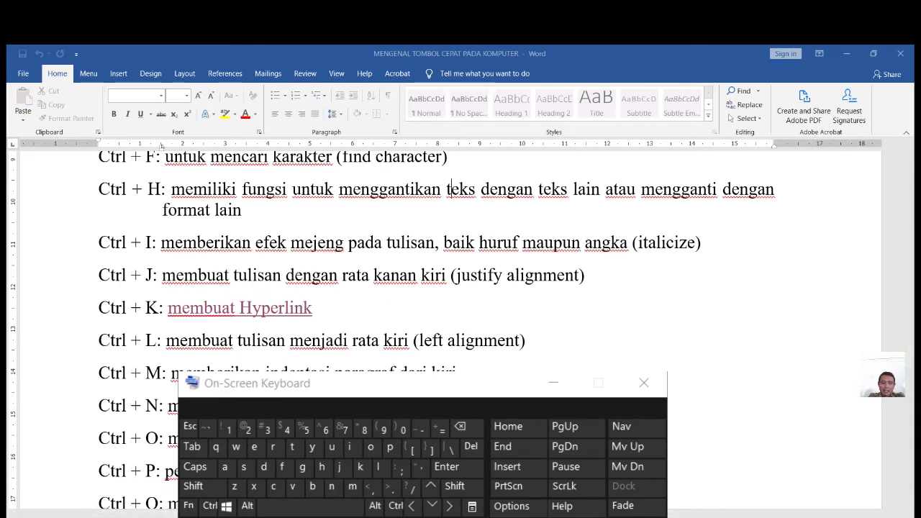
- Change the word "mejeng" back to "miring" in the Ctrl + I line
double_click(317, 243)
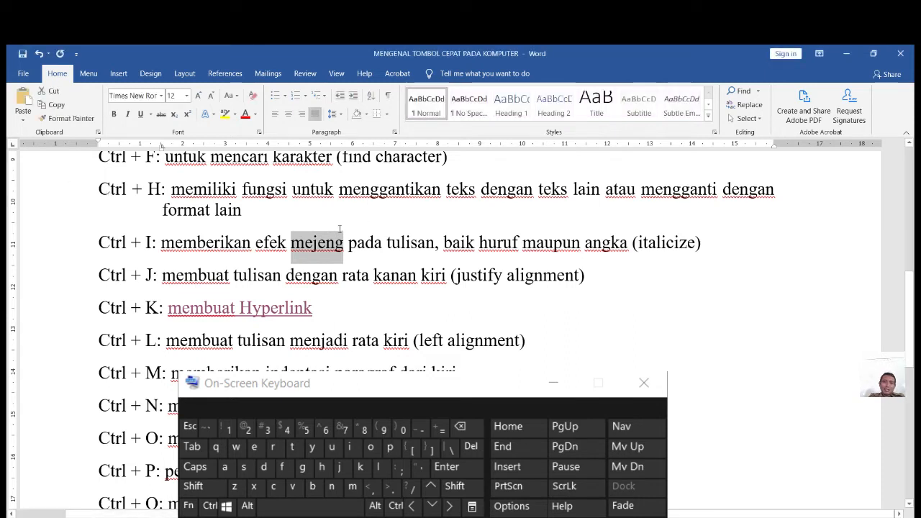
click(328, 247)
drag(346, 245, 293, 246)
text(iring)
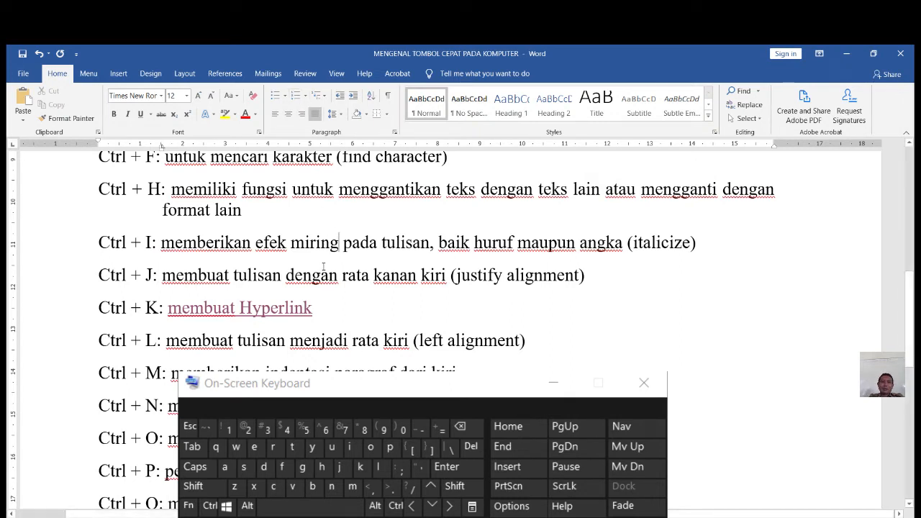
- Select the whole document, justify it, and undo the alignment change
click(69, 281)
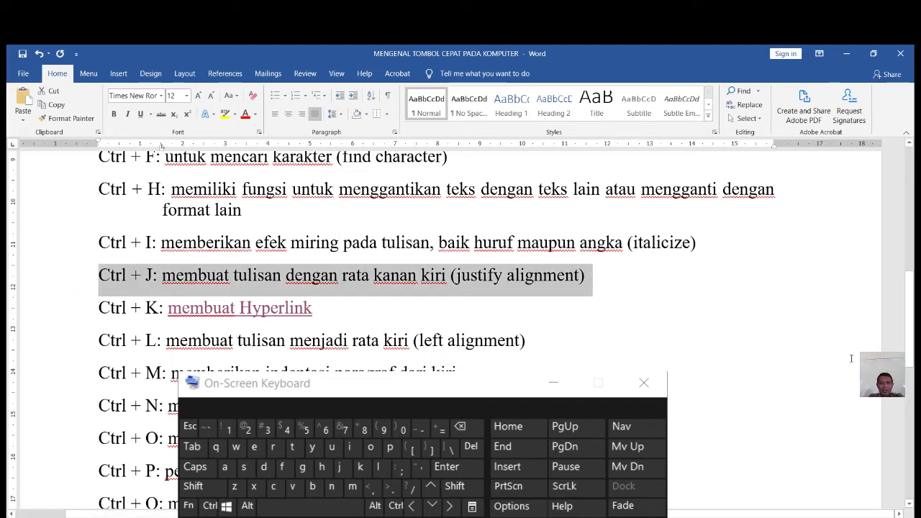
key(ctrl)
key(ctrl+a)
key(ctrl+j)
key(ctrl)
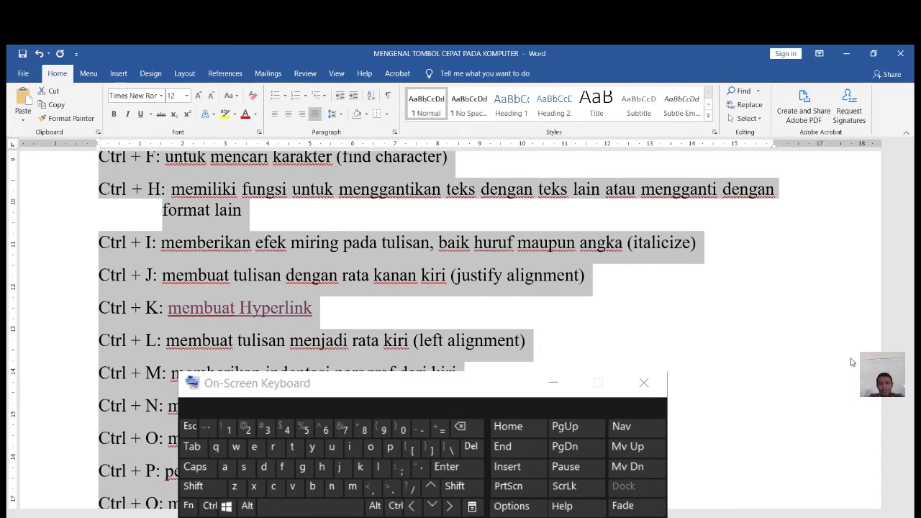
key(ctrl+z)
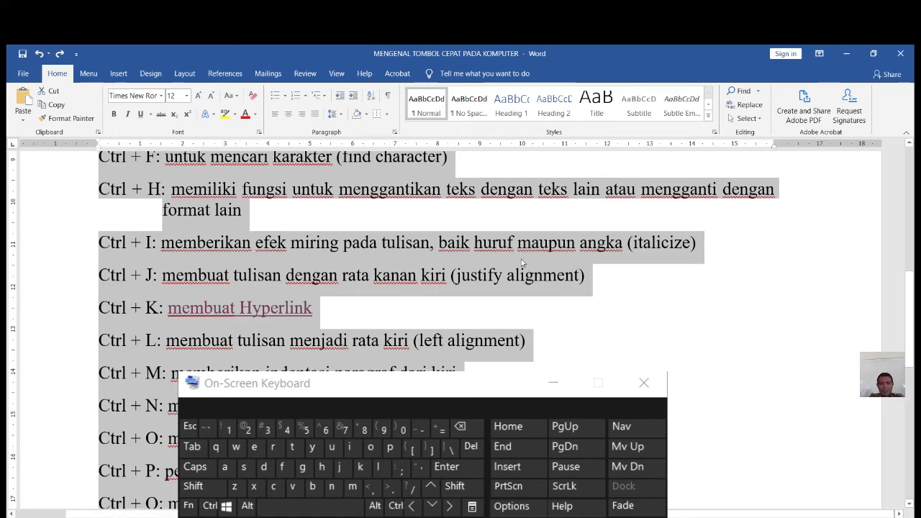
- Switch justified alignment off and back on for the Ctrl + J line, and clear the selection
click(79, 278)
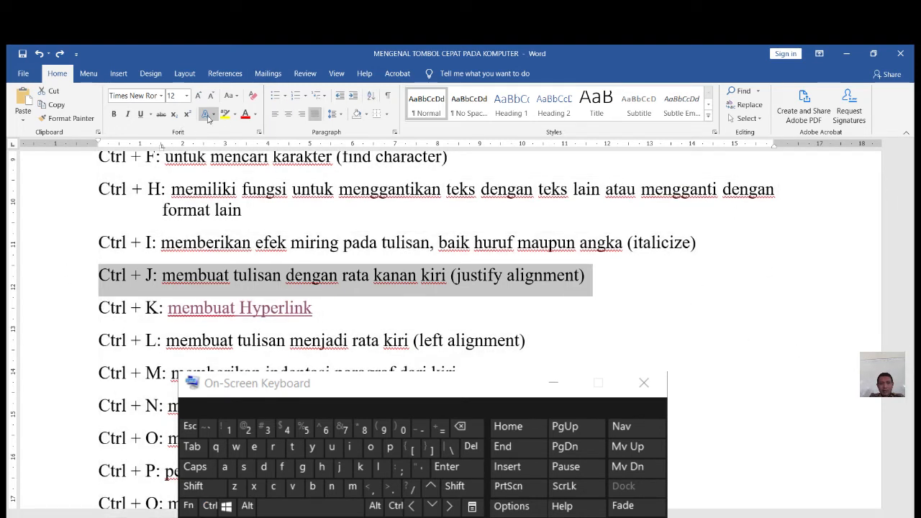
click(317, 117)
click(317, 117)
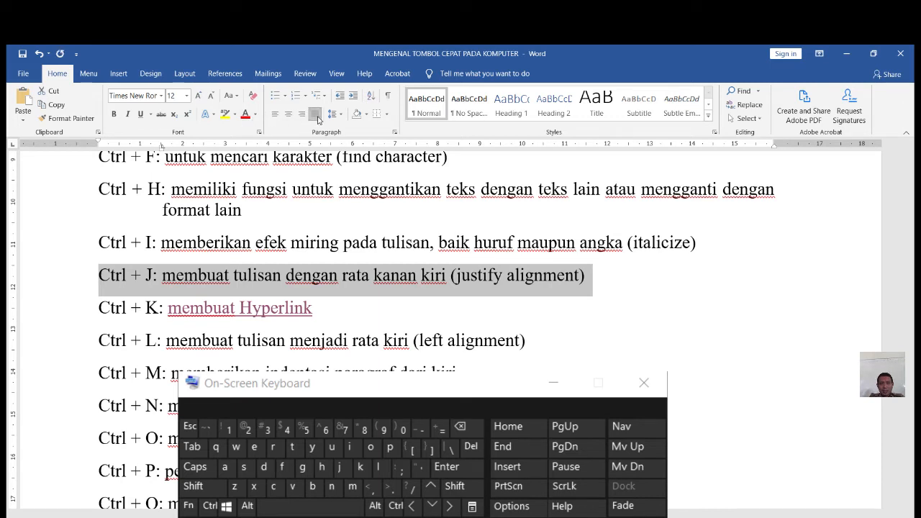
click(401, 191)
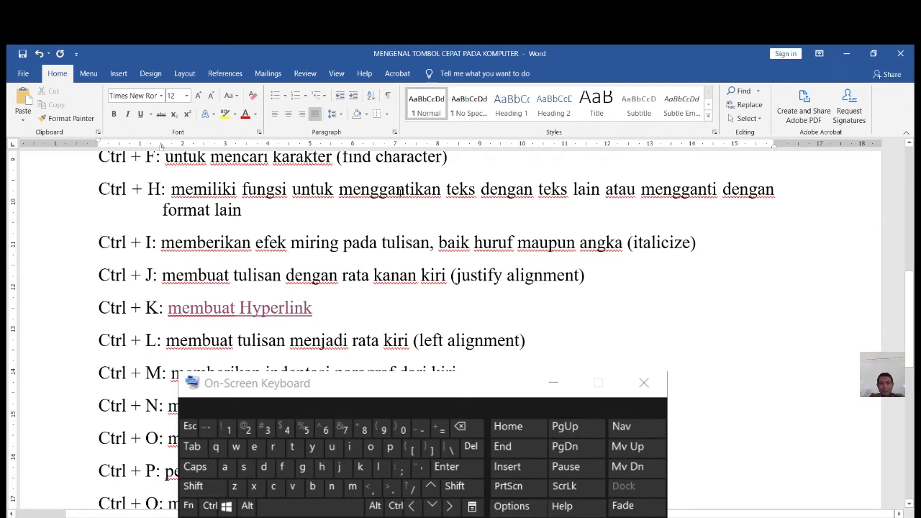
- Toggle justified alignment repeatedly on the two-line Ctrl + H paragraph, leaving it justified, and clear the selection
double_click(77, 190)
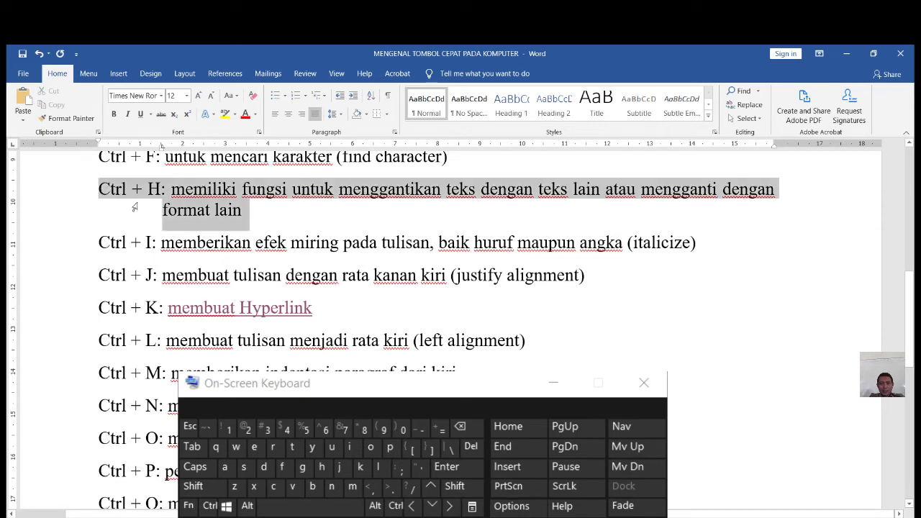
click(317, 115)
click(320, 115)
click(320, 114)
click(320, 115)
click(320, 115)
click(320, 114)
click(384, 274)
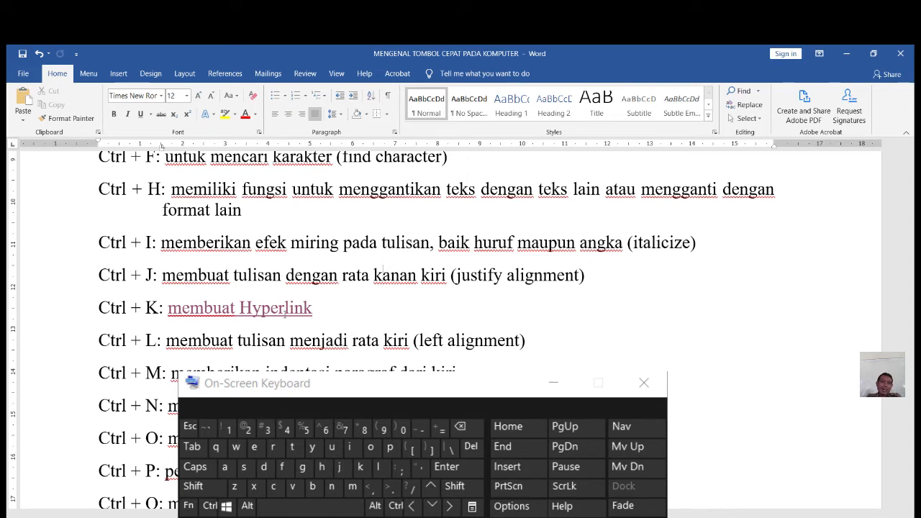
- Apply a hyperlink to the text "membuat Hyperlink" in the Ctrl + K line, open the link, and return to the document
drag(313, 308, 170, 309)
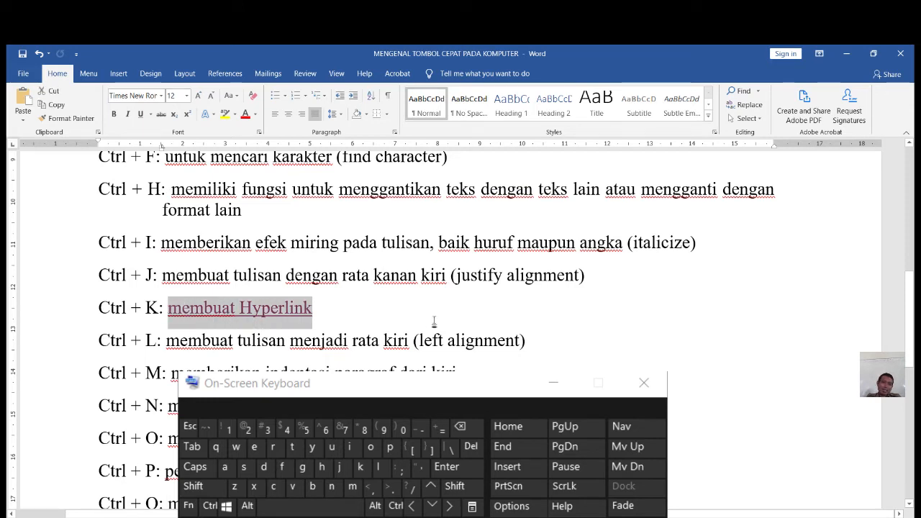
key(ctrl+k)
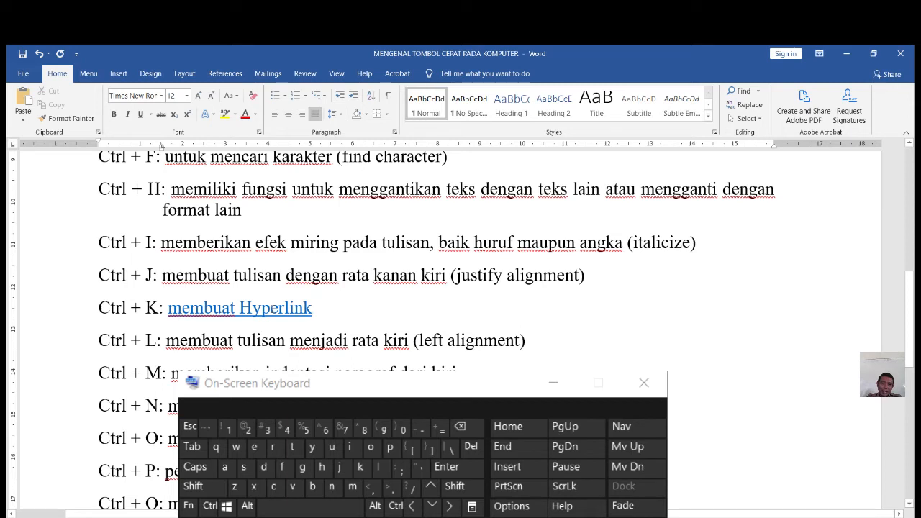
key(shift)
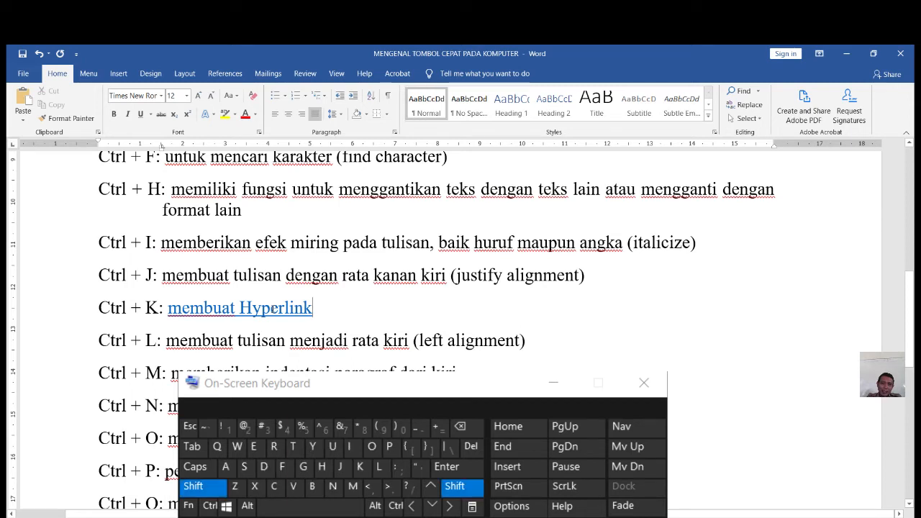
key(ctrl)
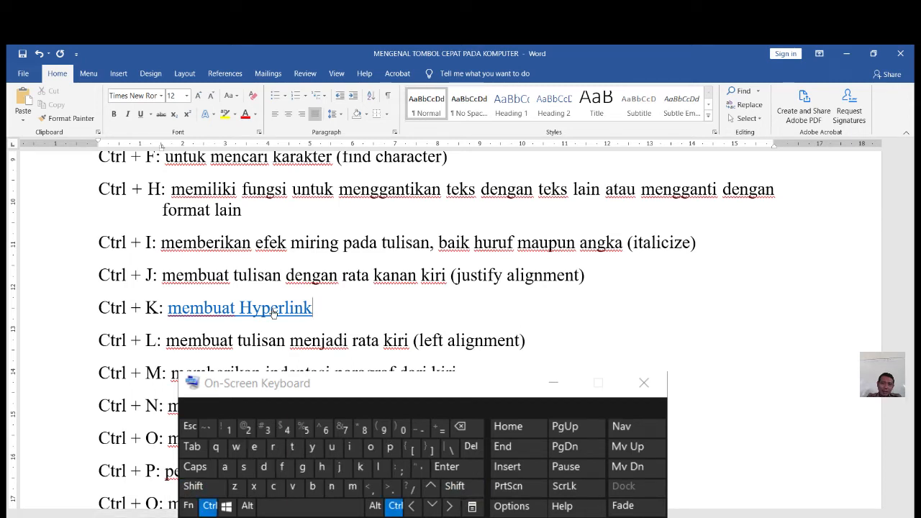
ctrl+click(274, 313)
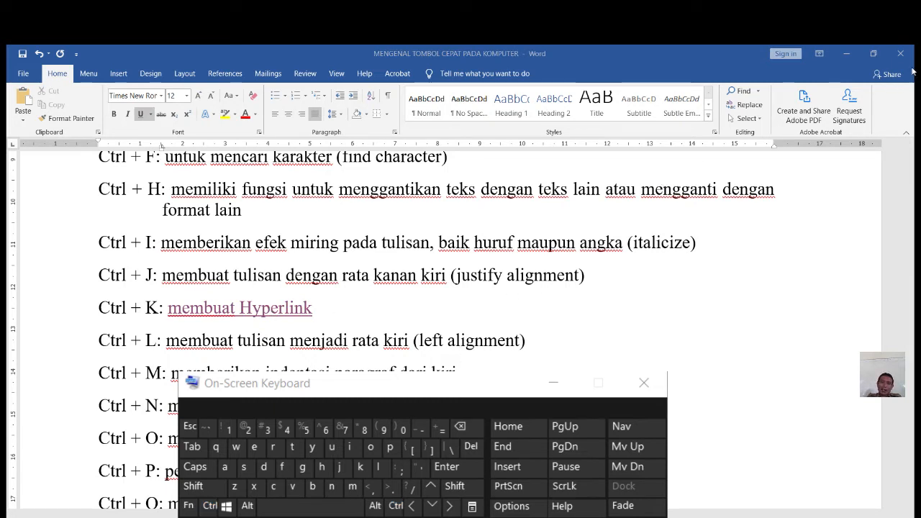
click(885, 63)
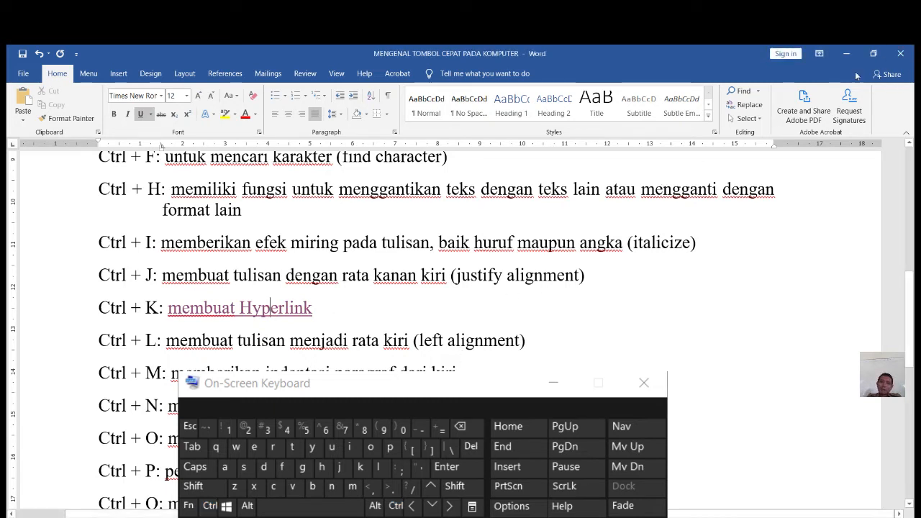
click(354, 309)
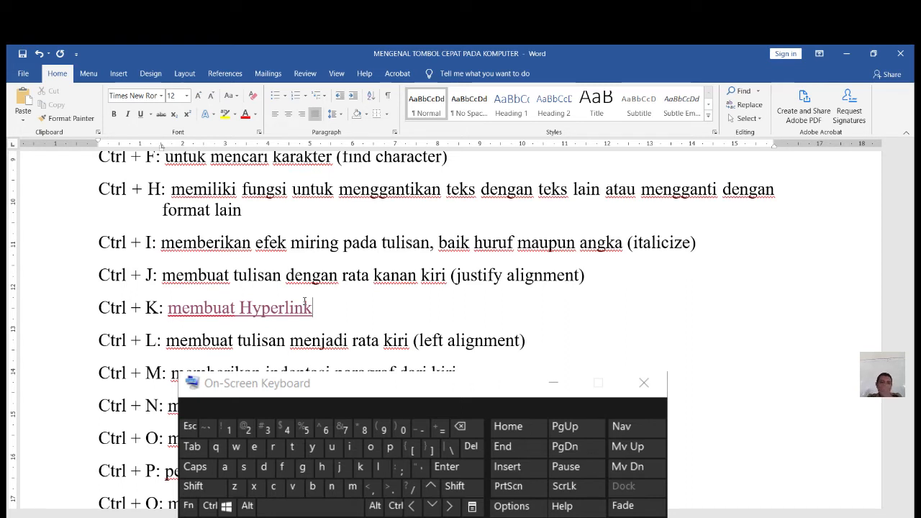
- Right-align the Ctrl + L line and set it back to left alignment
click(332, 341)
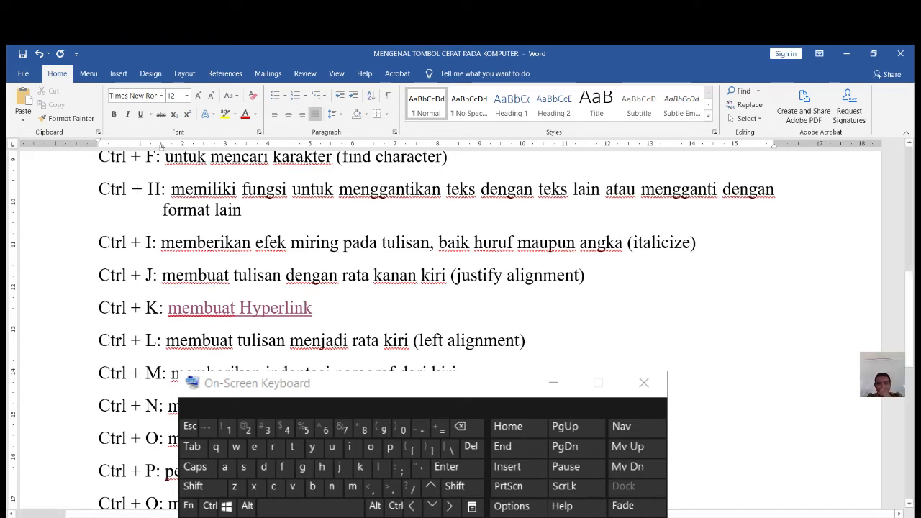
click(302, 115)
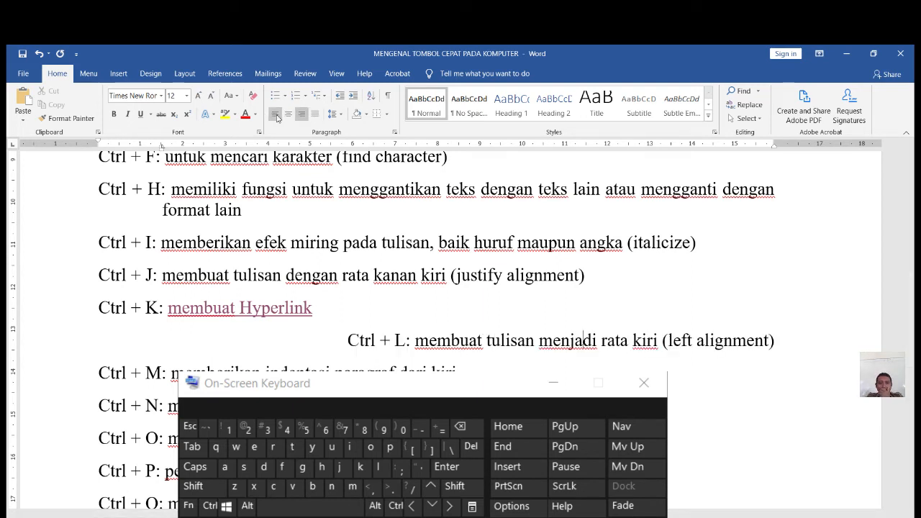
click(274, 115)
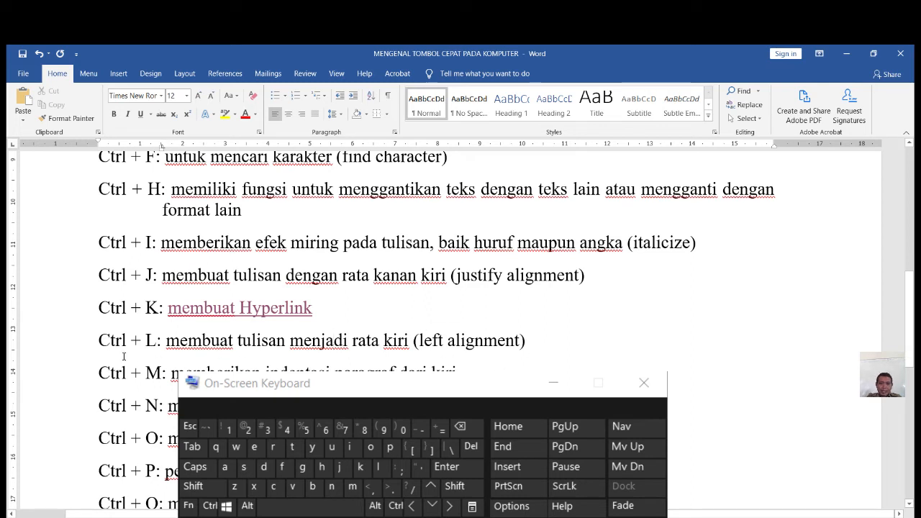
- Select the Ctrl + L line and justify it
click(83, 340)
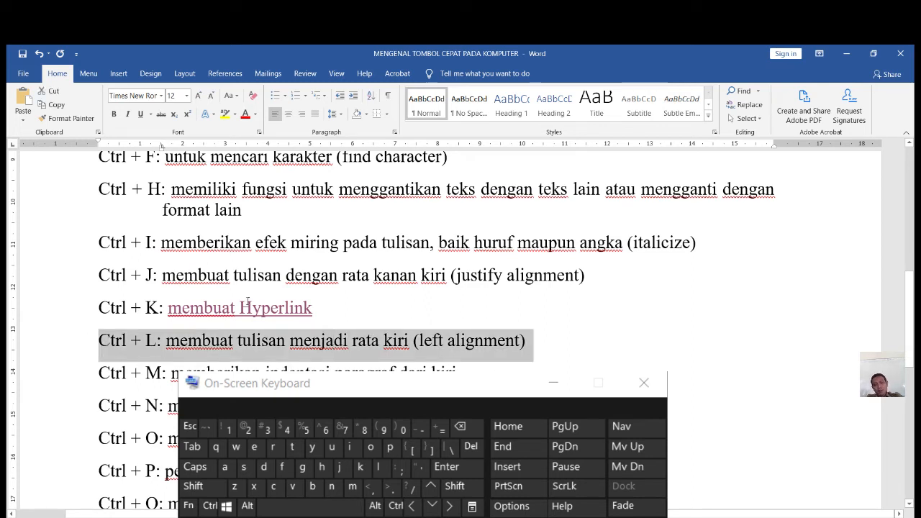
key(ctrl)
key(ctrl+j)
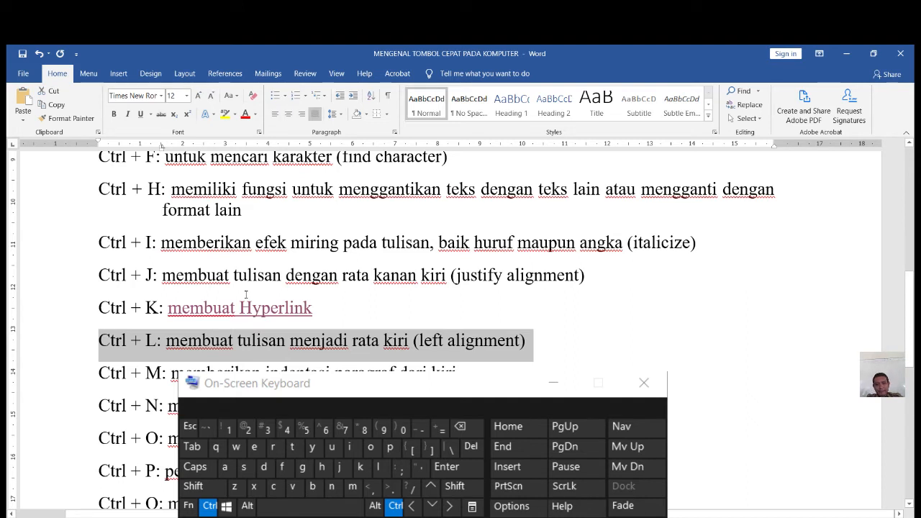
- Left-align the selected Ctrl + L line, switch it to right alignment, and set it back to left alignment
key(ctrl+l)
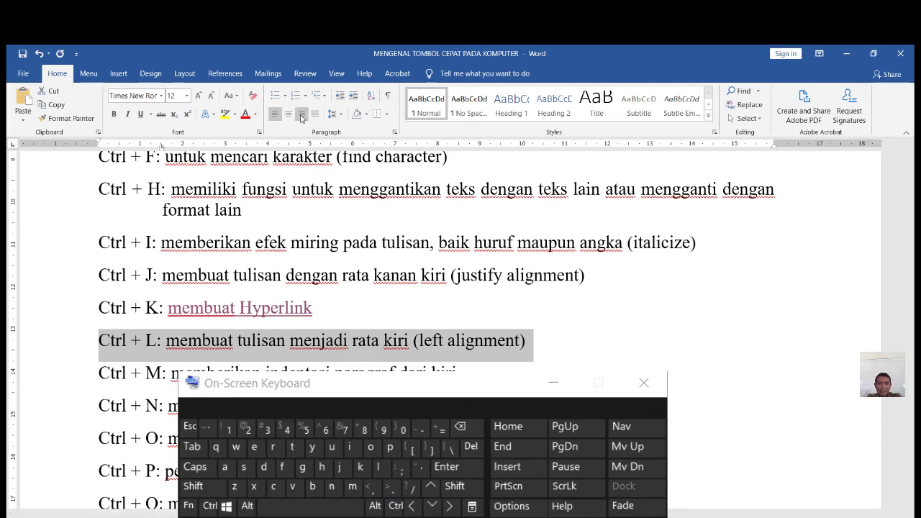
key(ctrl+r)
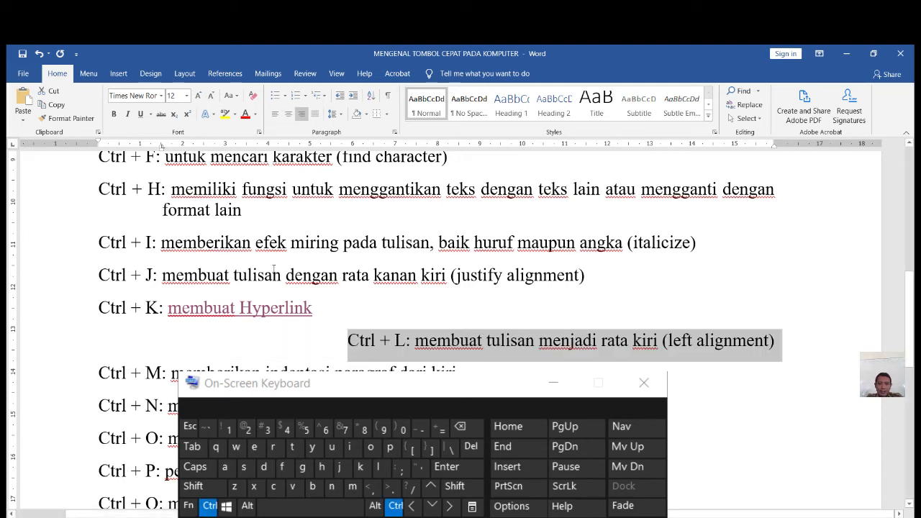
key(ctrl+l)
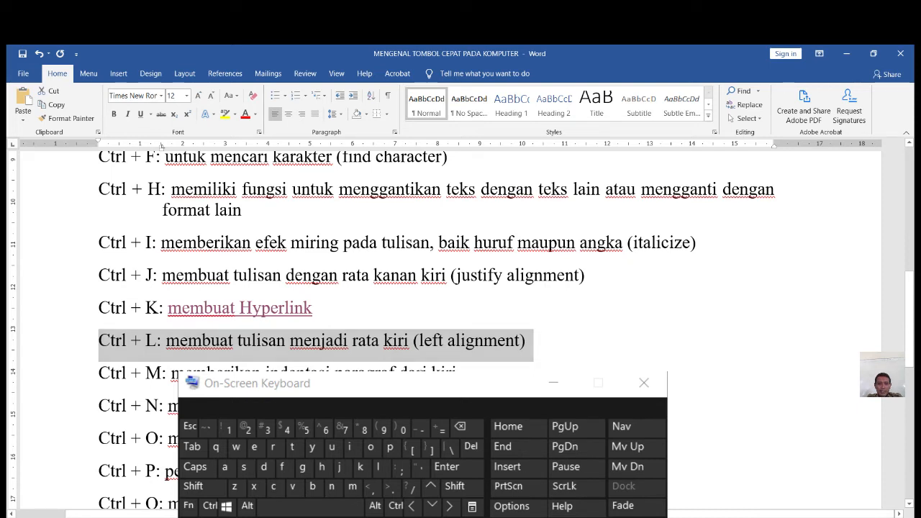
- Increase the left indent of the Ctrl + M paragraph six times and move the indent back to its original place on the ruler
click(423, 368)
key(ctrl+m)
key(ctrl+m)
key(ctrl+m)
key(ctrl+m)
key(ctrl+m)
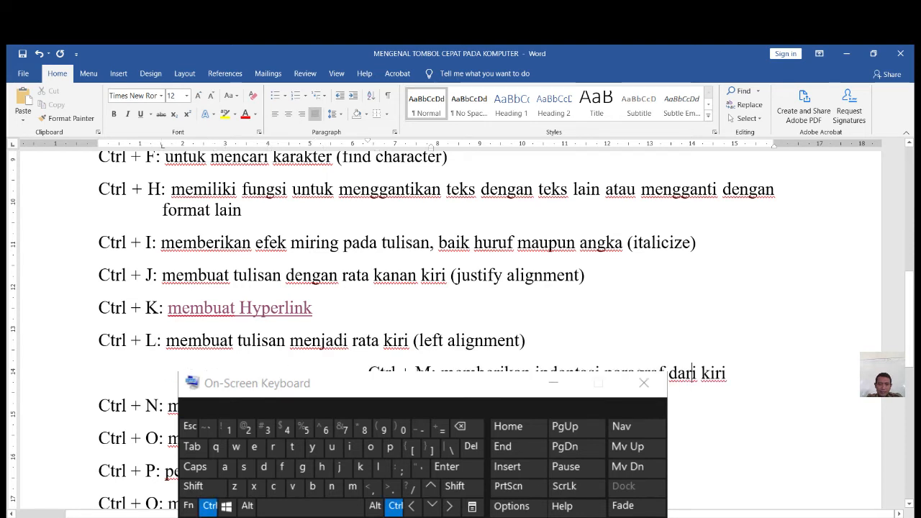
key(ctrl+m)
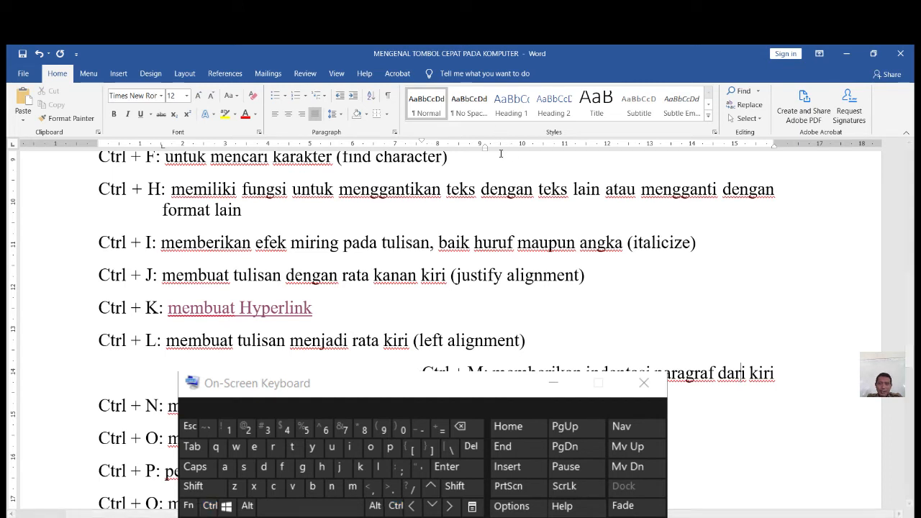
drag(486, 149, 159, 165)
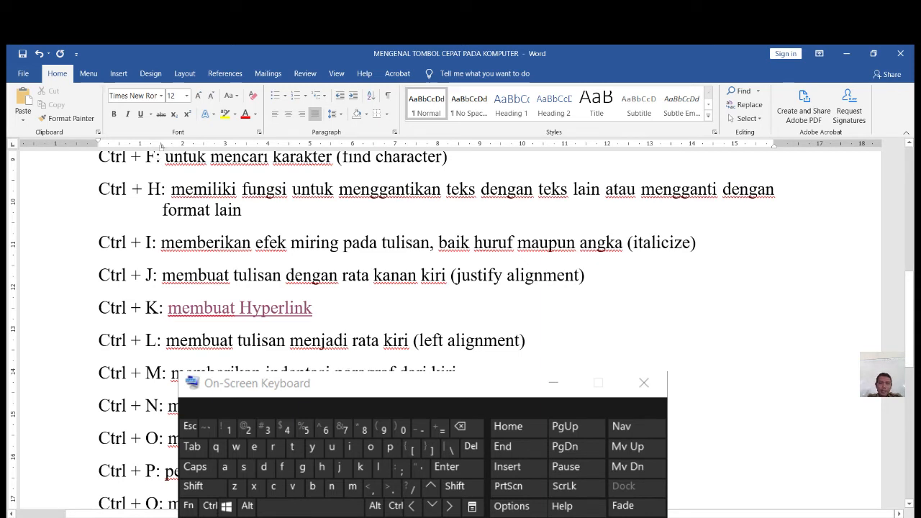
- Create a blank document and close it, and view the page for new documents before returning to the text
key(ctrl+n)
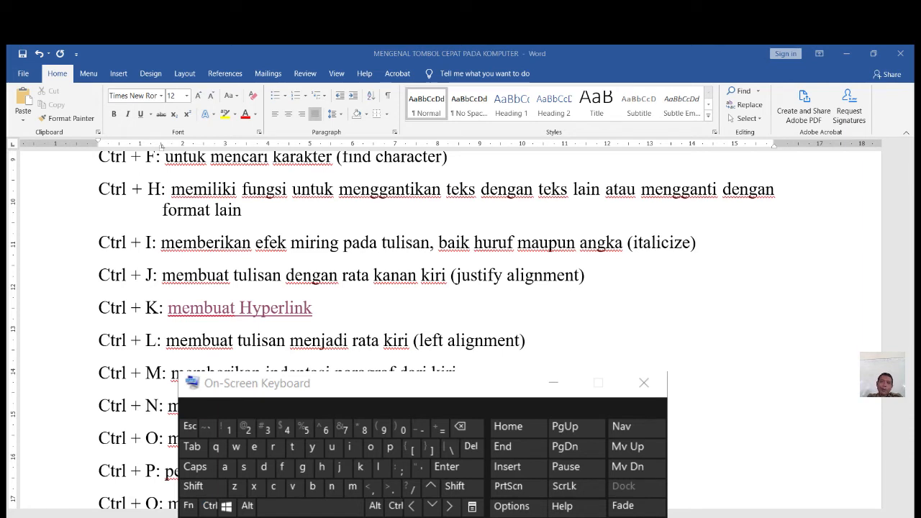
click(899, 57)
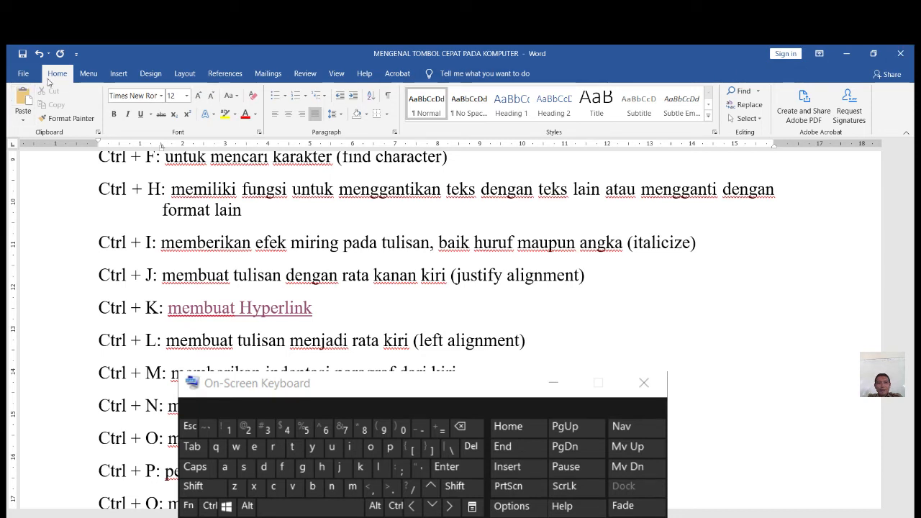
click(23, 74)
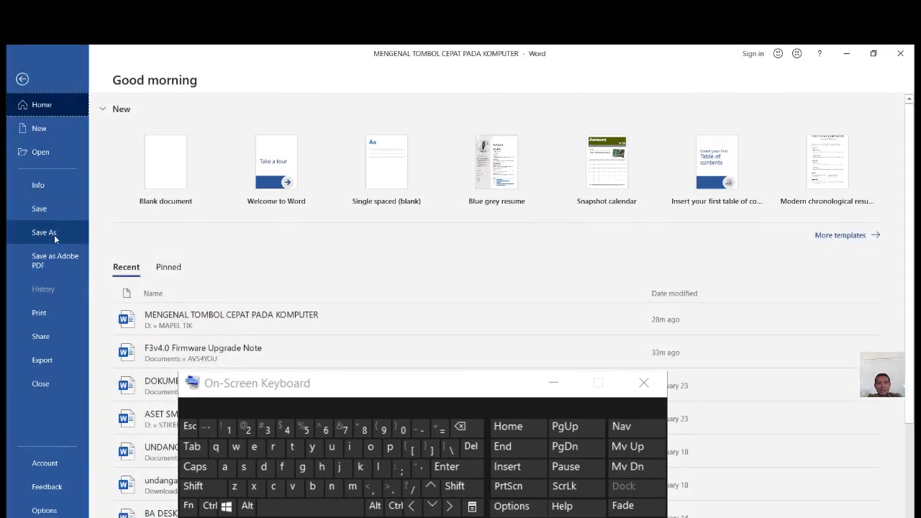
click(57, 127)
click(21, 78)
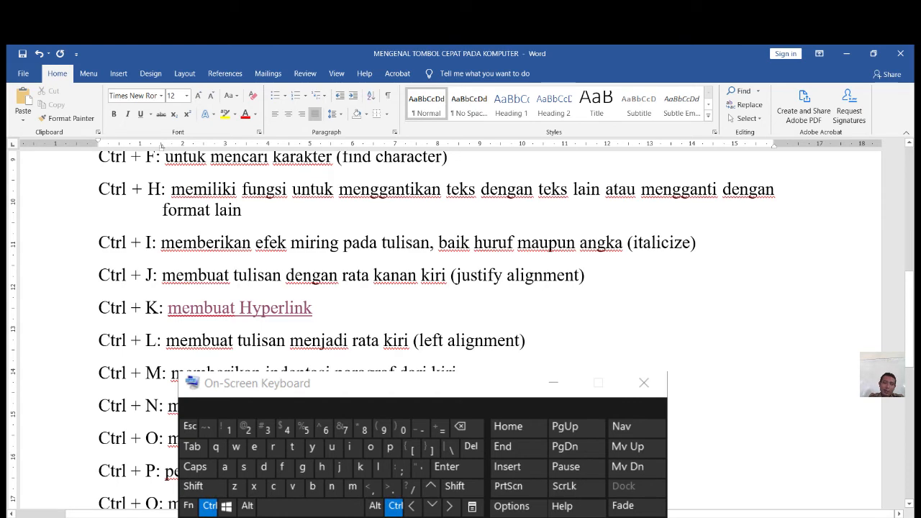
- View the page for opening files and the print preview, returning to the document without opening or printing anything
key(ctrl+o)
key(Escape)
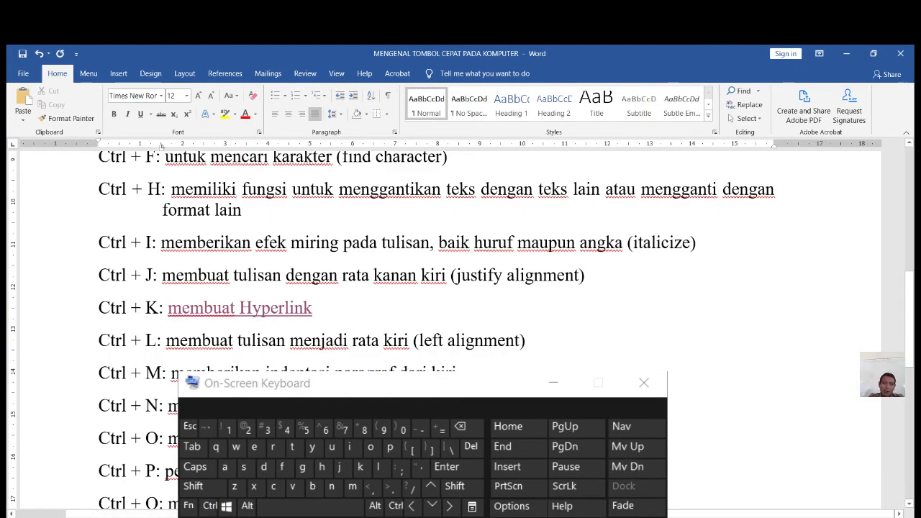
scroll(460, 288, down, 3)
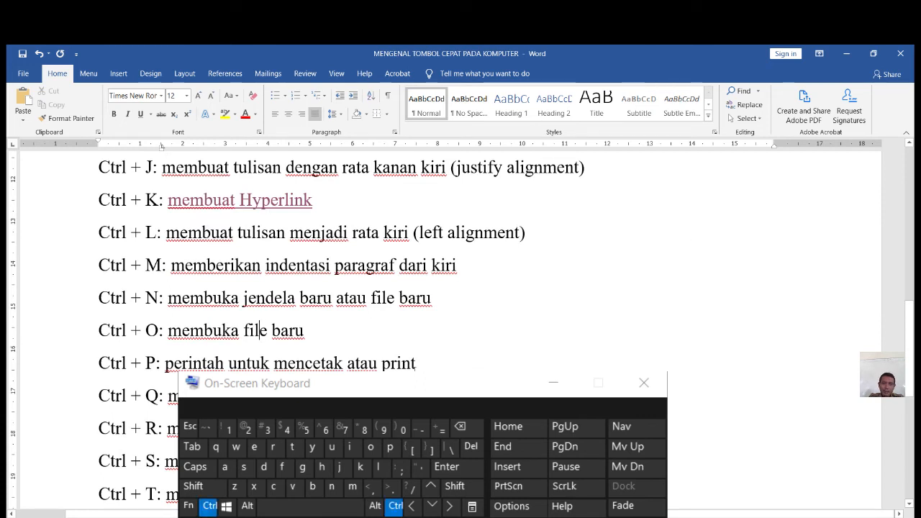
key(ctrl+p)
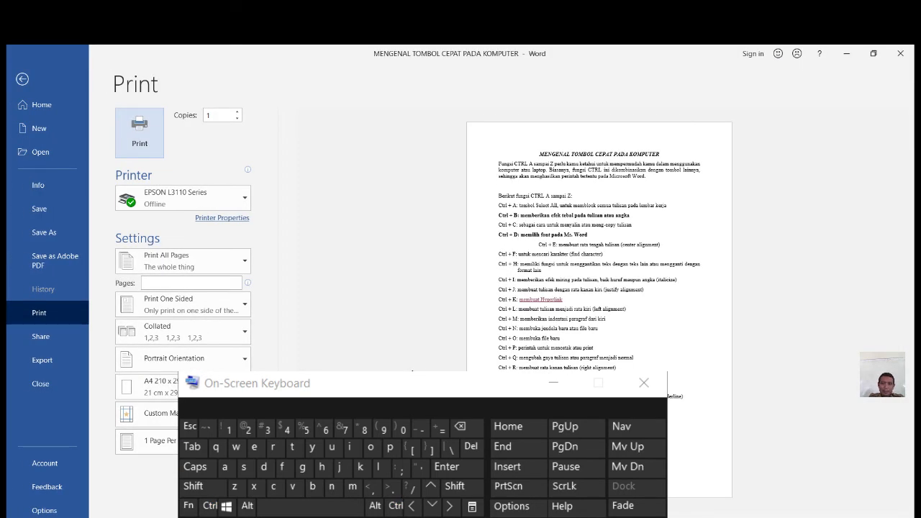
key(Escape)
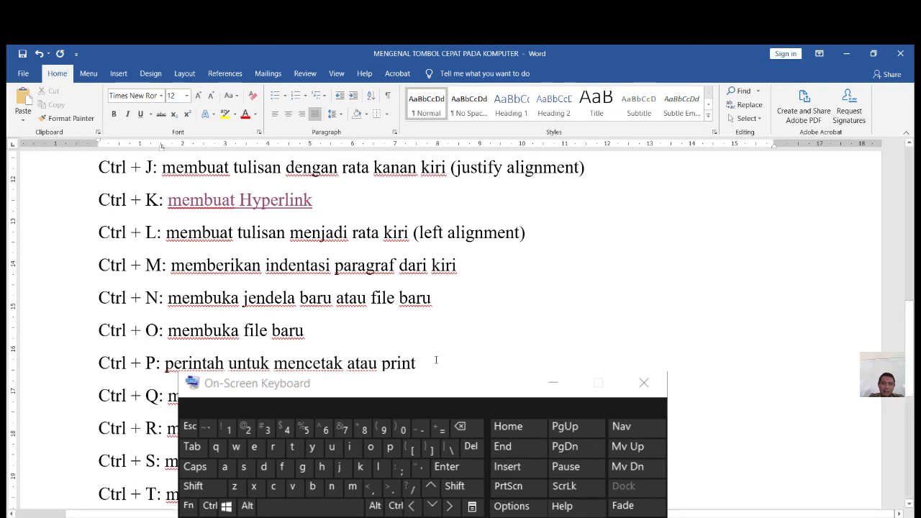
- Reset the paragraph formatting of the Ctrl + Q line to the default and clear the selection
click(35, 405)
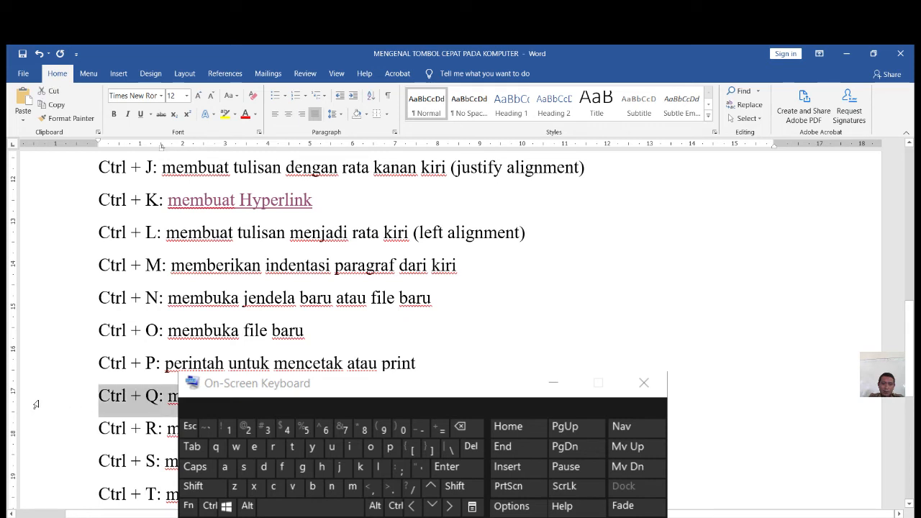
key(ctrl)
key(ctrl+l)
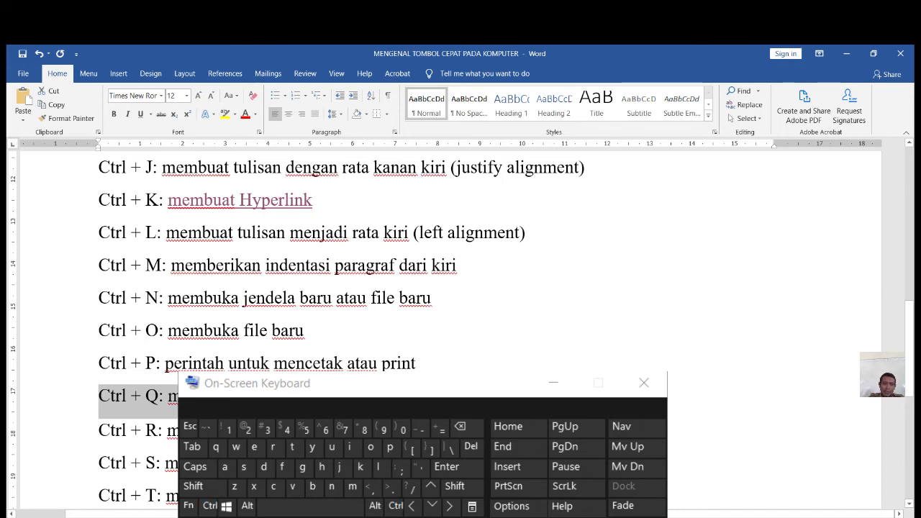
click(475, 332)
- Right-align the Ctrl + R line and place the cursor at the end of the Ctrl + S line
scroll(461, 324, down, 2)
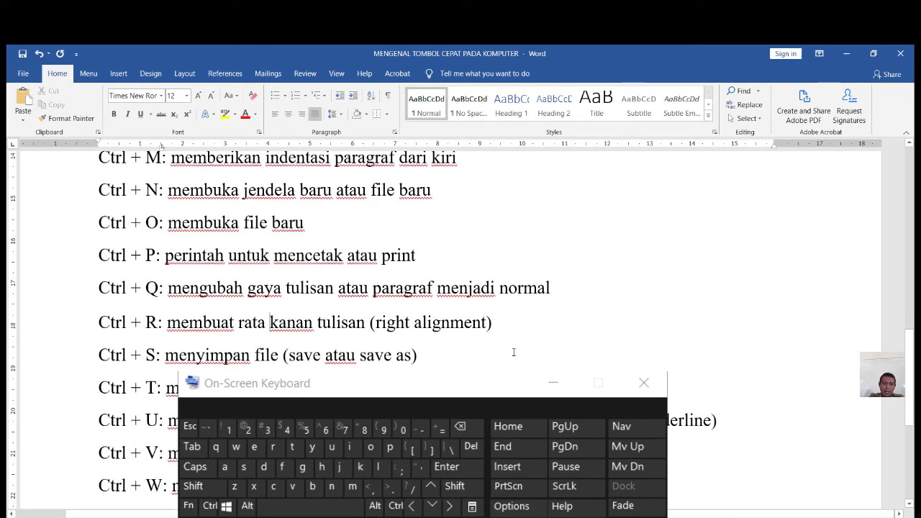
drag(503, 323, 67, 324)
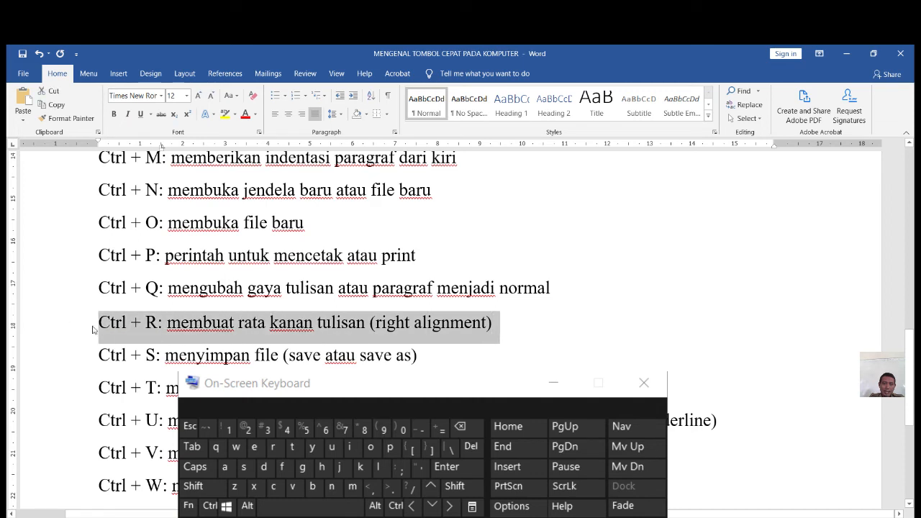
key(ctrl)
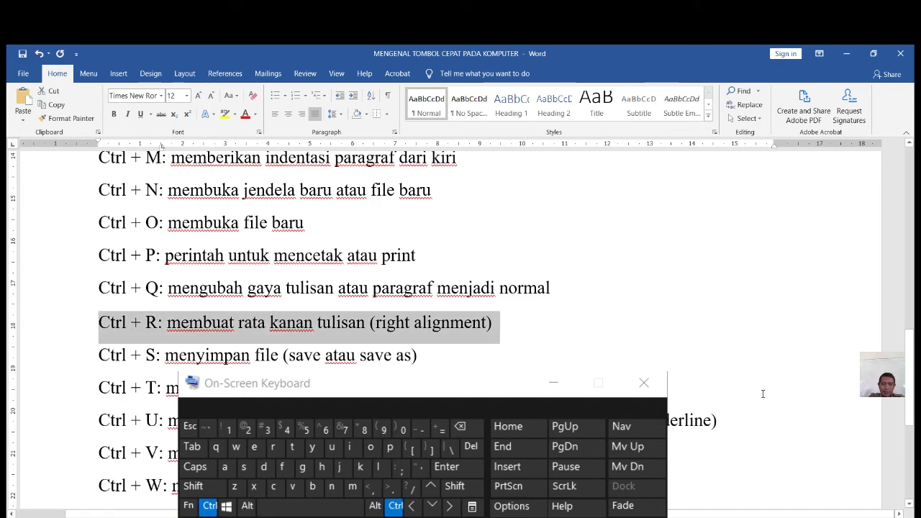
key(ctrl+r)
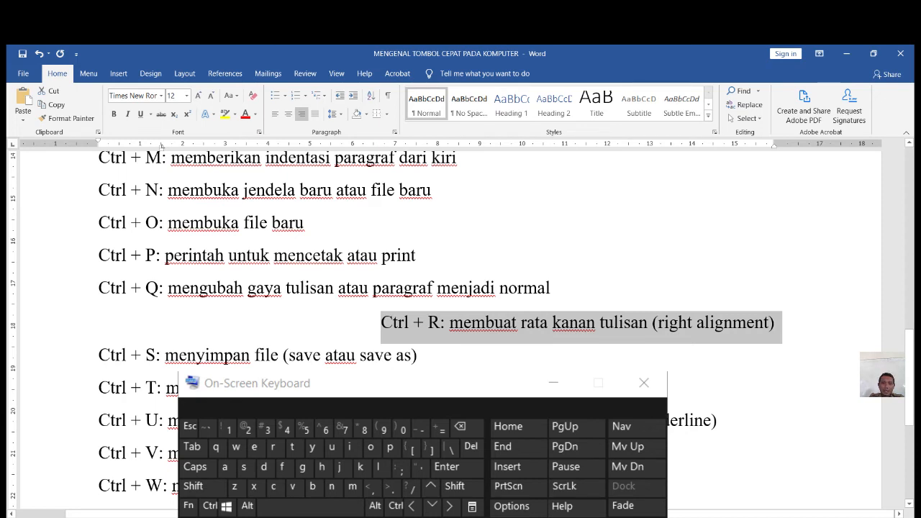
click(435, 356)
key(ctrl)
key(ctrl)
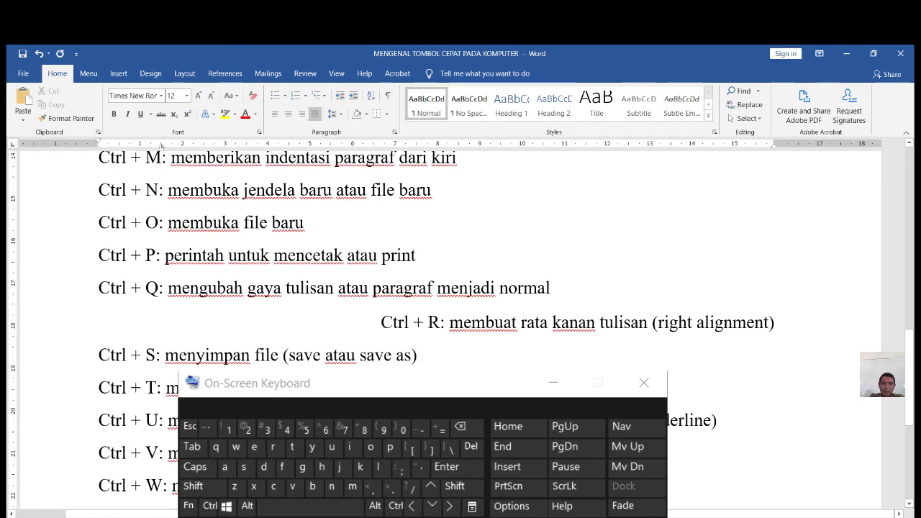
- Copy and underline the description "memberikan garis bawah pada tulisan, baik huruf maupun angka (underline)" in the Ctrl + U line
scroll(311, 344, down, 5)
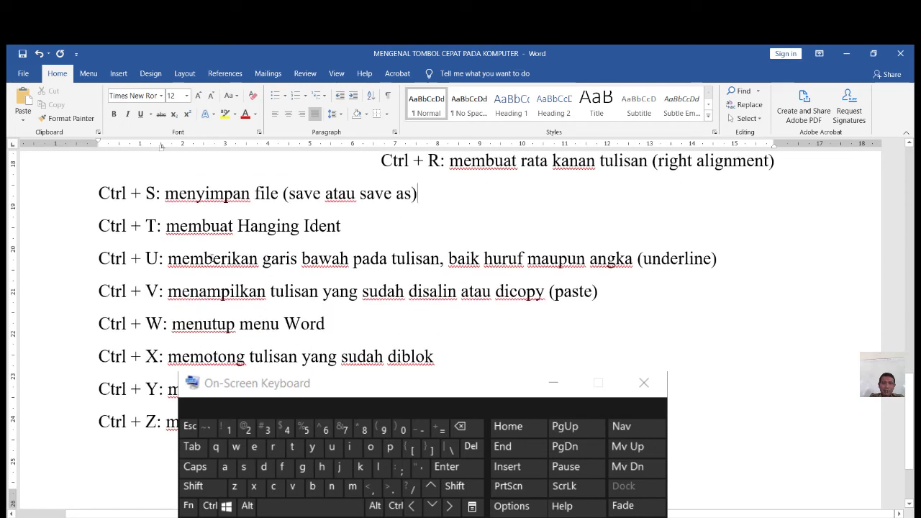
drag(167, 259, 720, 273)
key(ctrl+c)
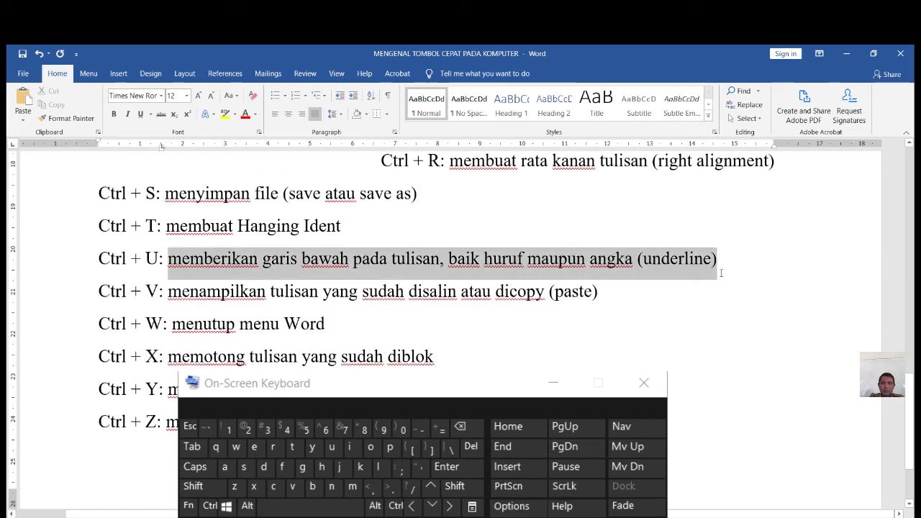
key(ctrl+u)
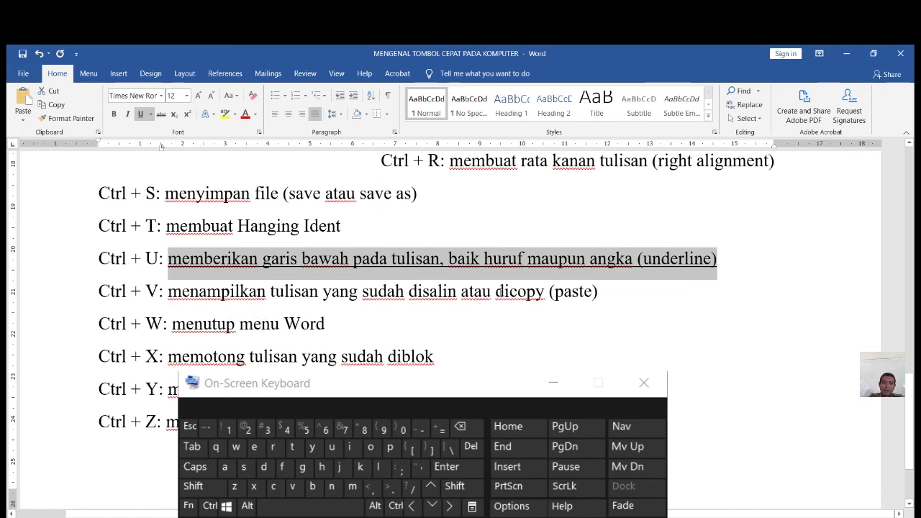
- Paste the copied underlined description over itself and repeatedly after it in the Ctrl + U line
key(ctrl+v)
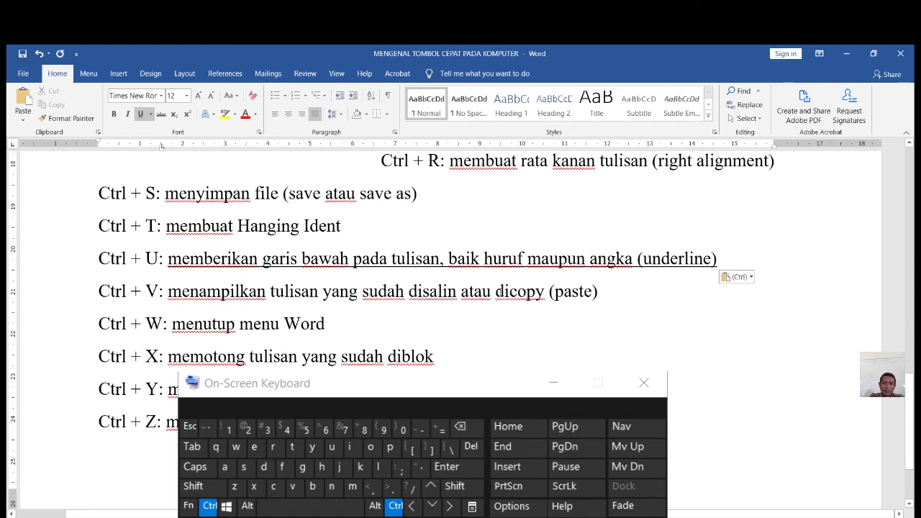
key(ctrl+v)
key(ctrl+v)
key(ctrl+v)
key(ctrl+v)
key(ctrl+v)
key(ctrl+v)
key(ctrl+v)
key(ctrl+v)
key(ctrl+v)
key(ctrl+v)
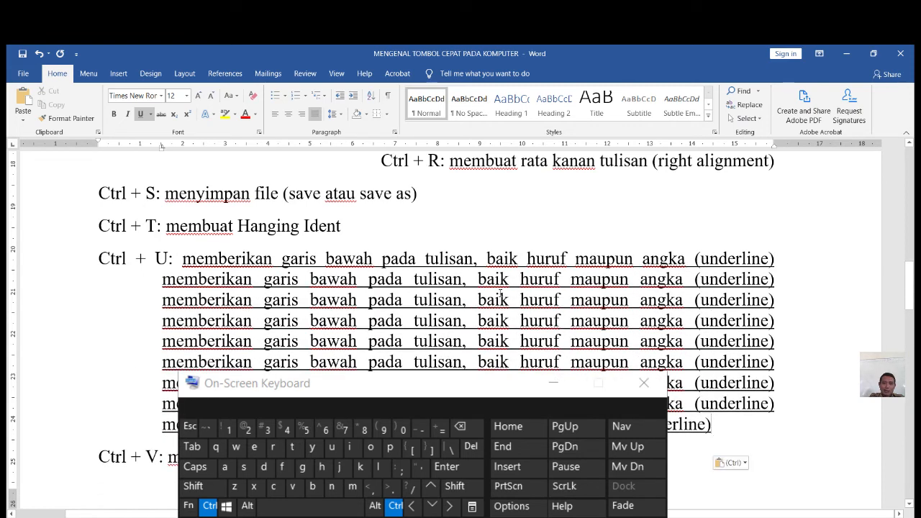
- Undo the repeated pastes until the Ctrl + U line holds a single underlined description
key(ctrl+z)
key(ctrl+z)
key(ctrl+z)
key(ctrl+z)
key(ctrl+z)
key(ctrl+z)
key(ctrl+z)
key(ctrl+z)
key(ctrl+z)
key(ctrl+z)
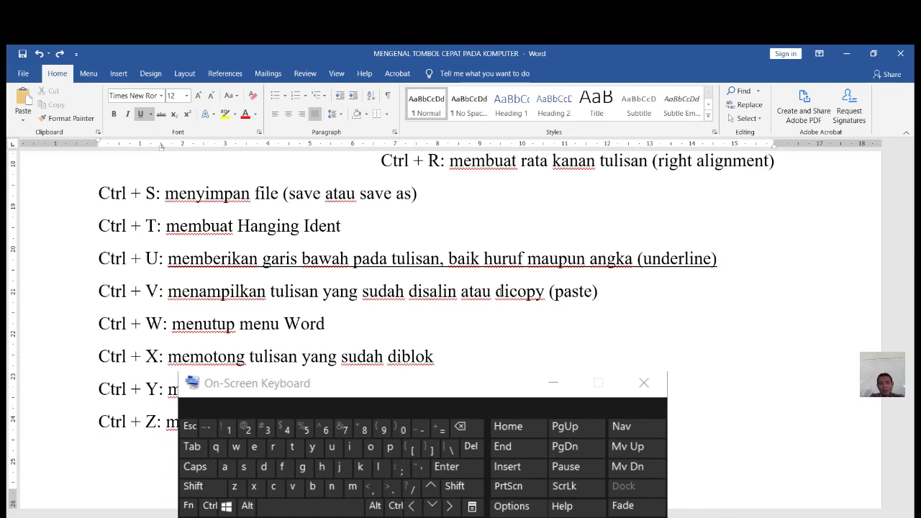
key(ctrl)
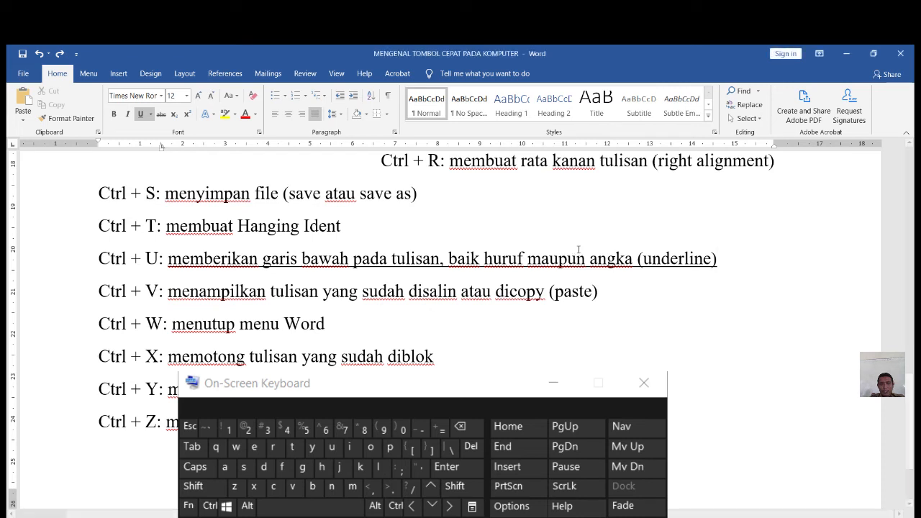
key(ctrl)
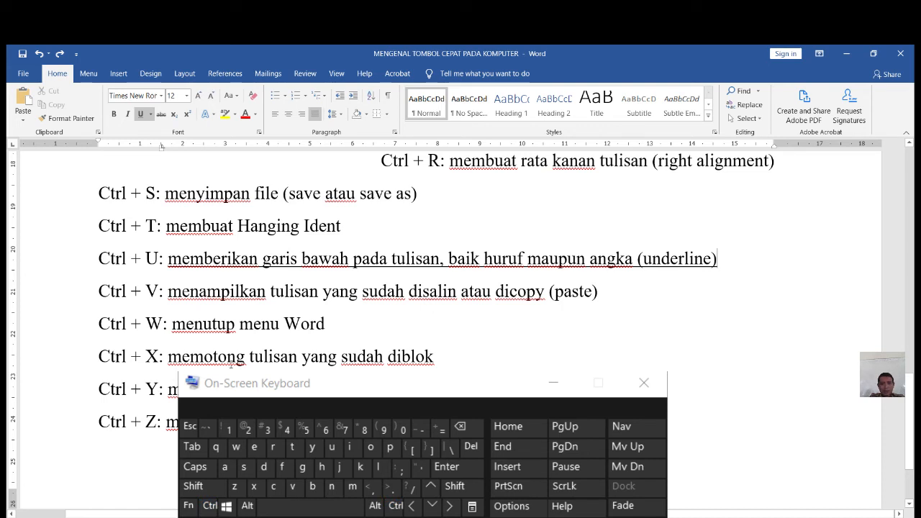
- Cut "memotong tulisan yang sudah diblok" from the Ctrl + X line and paste it back, undoing and redoing the paste
drag(448, 362, 168, 358)
key(ctrl+x)
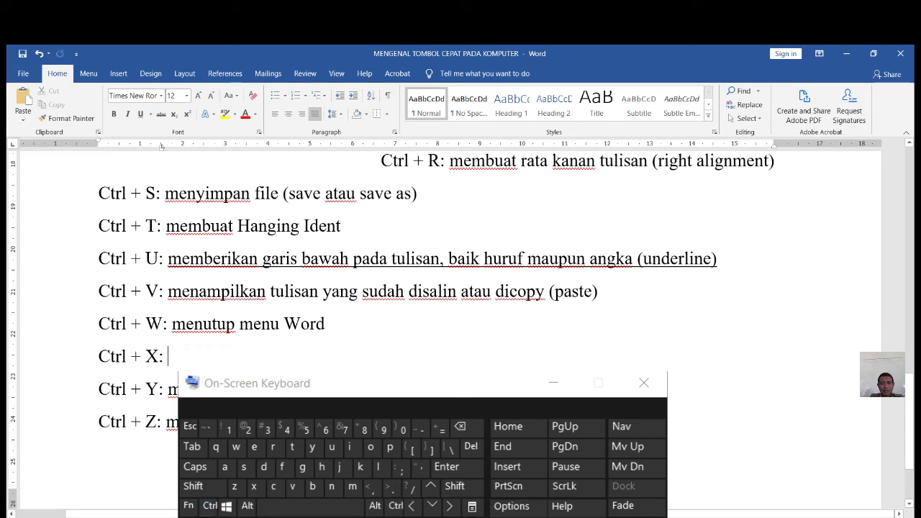
key(ctrl+v)
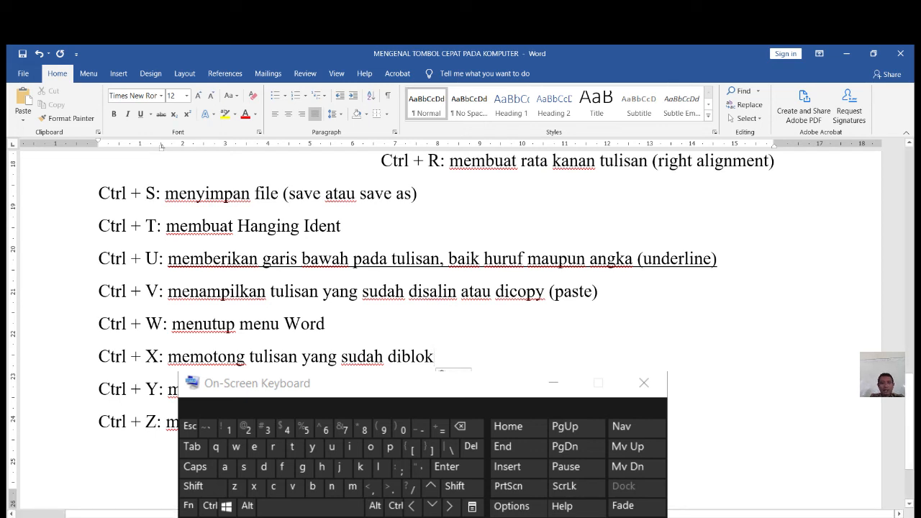
key(ctrl+z)
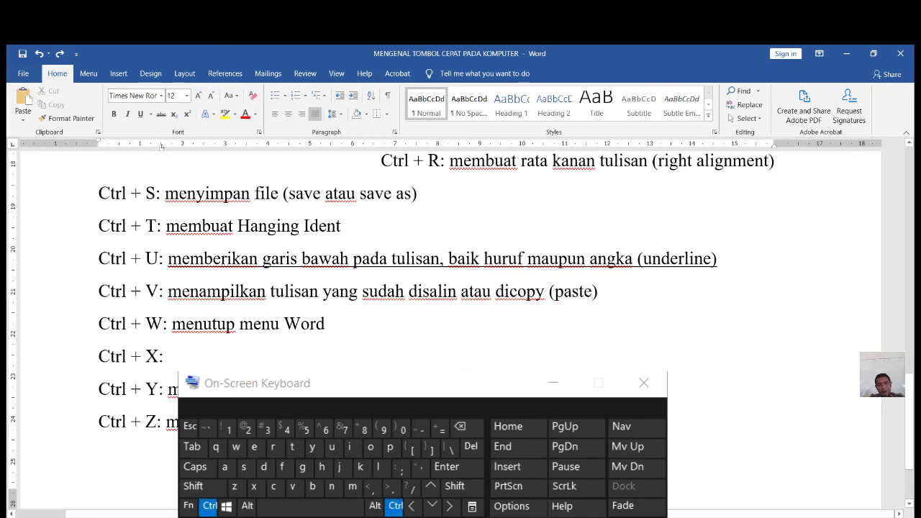
key(ctrl+y)
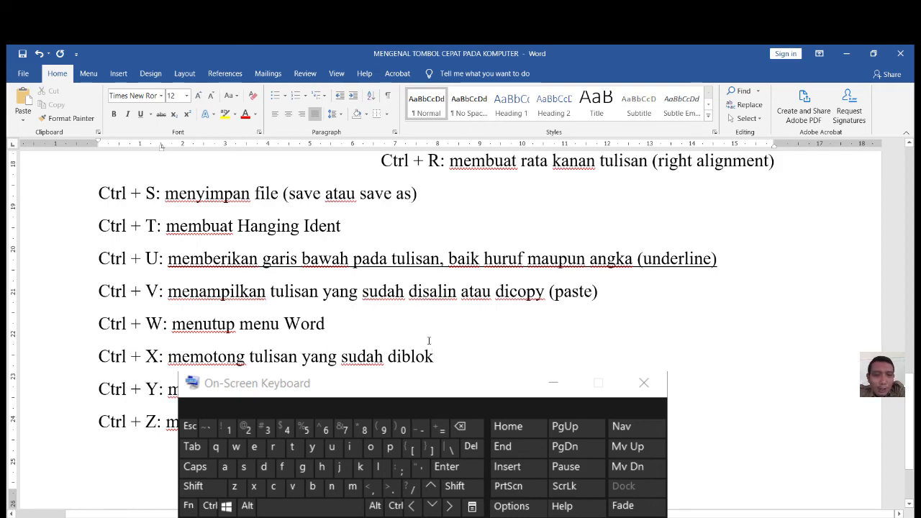
scroll(432, 345, up, 10)
scroll(429, 341, up, 3)
scroll(429, 341, down, 15)
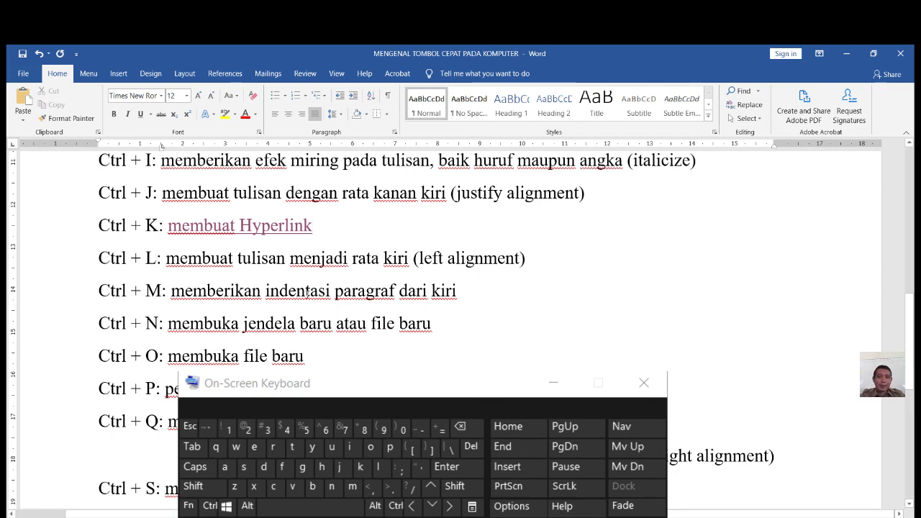
scroll(302, 246, up, 10)
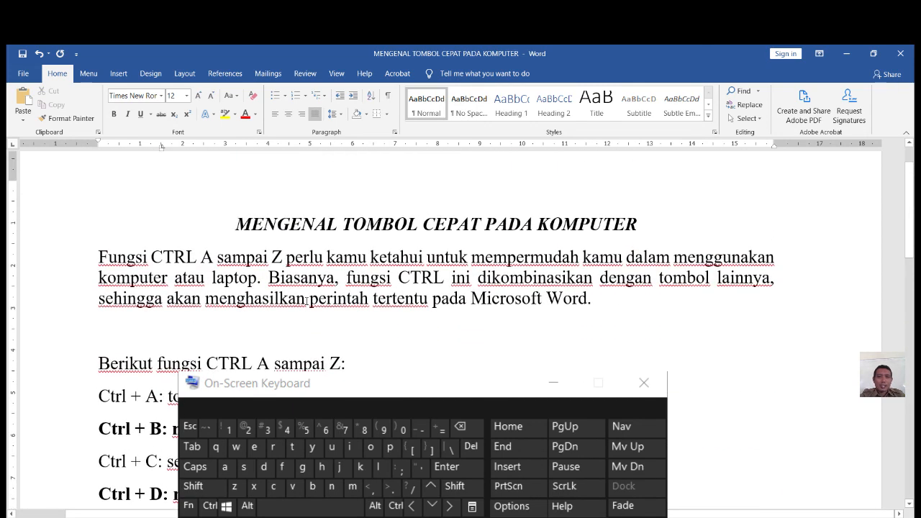